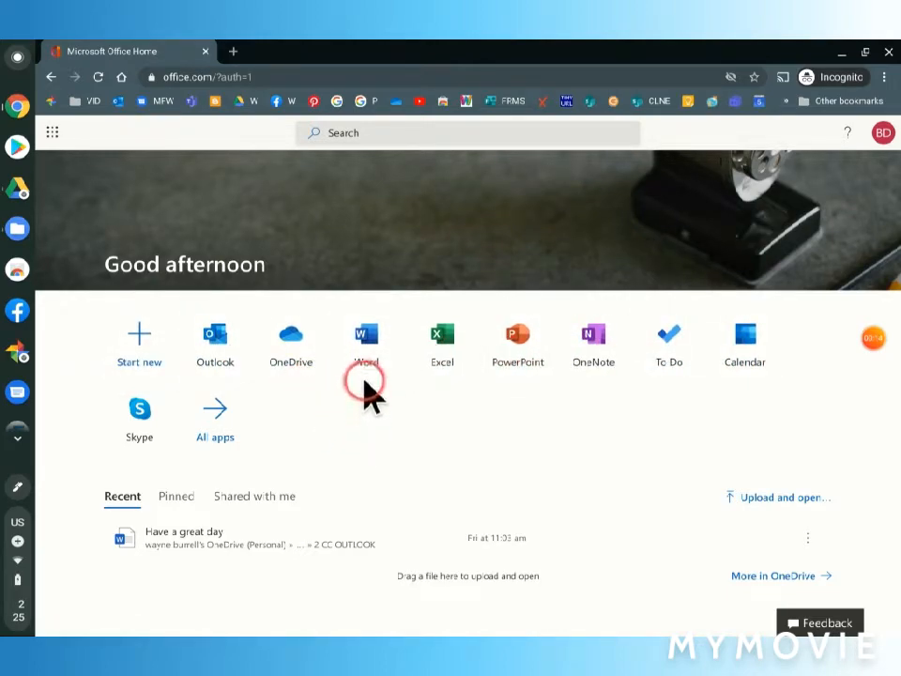
- Open Word and create a new blank document
click(367, 349)
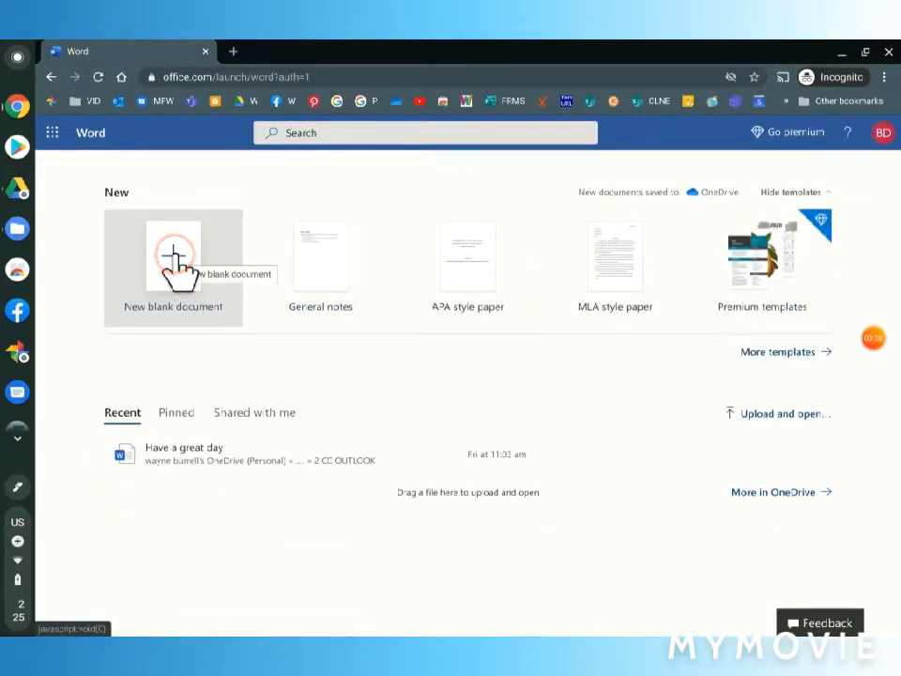
click(173, 255)
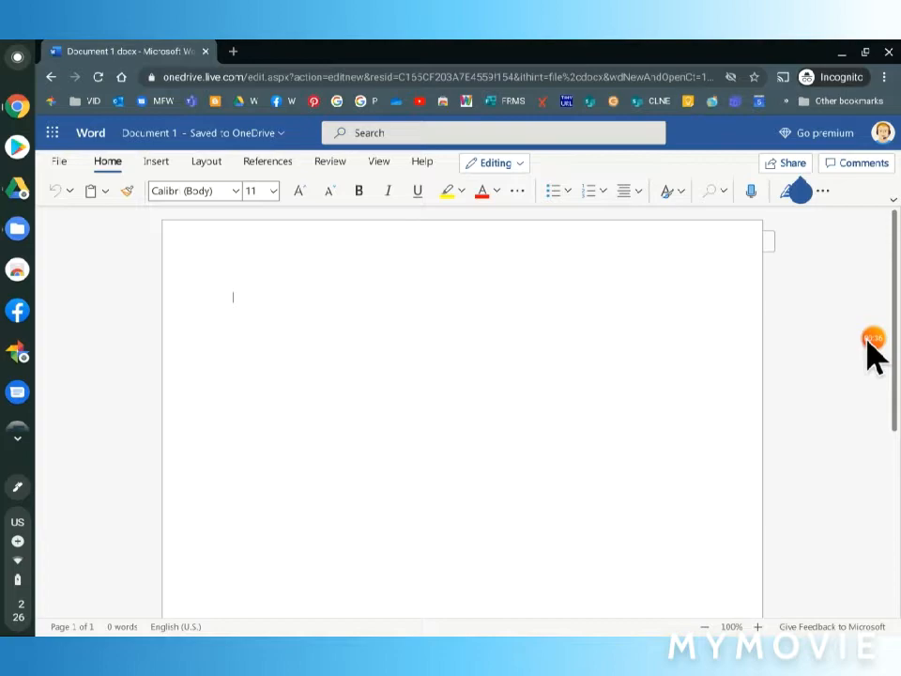
mouse_move(859, 354)
click(836, 342)
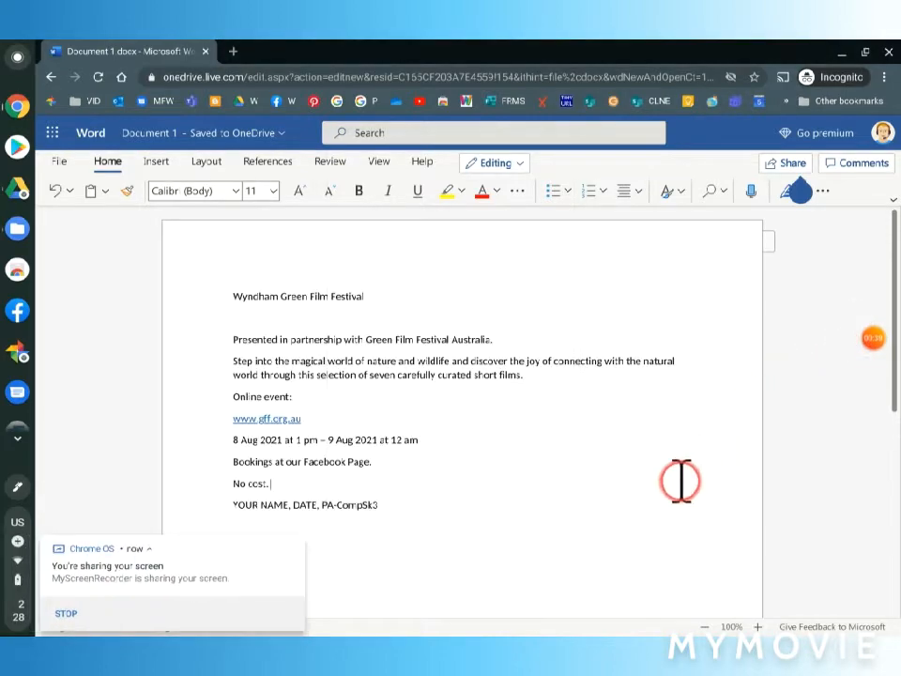
mouse_move(277, 571)
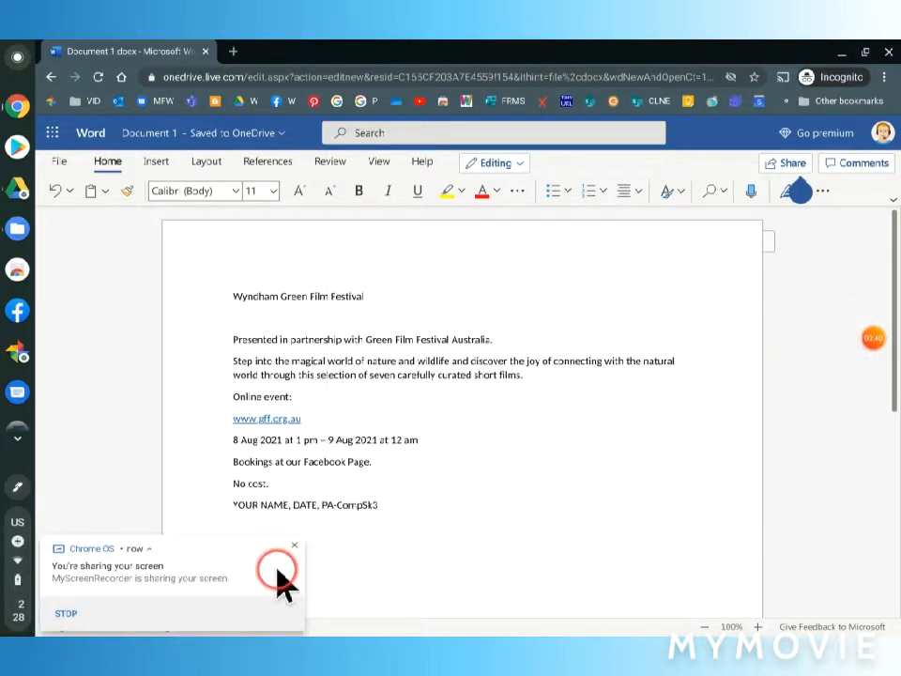
click(295, 548)
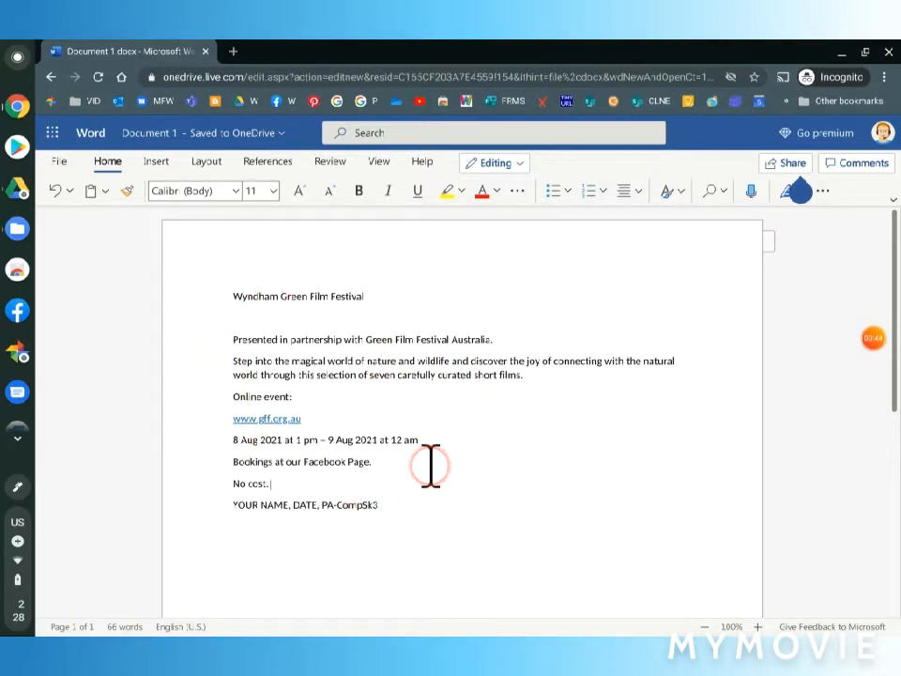
- Set the title "Wyndham Green Film Festival" in the TH SarabunPSK font at size 48
click(234, 296)
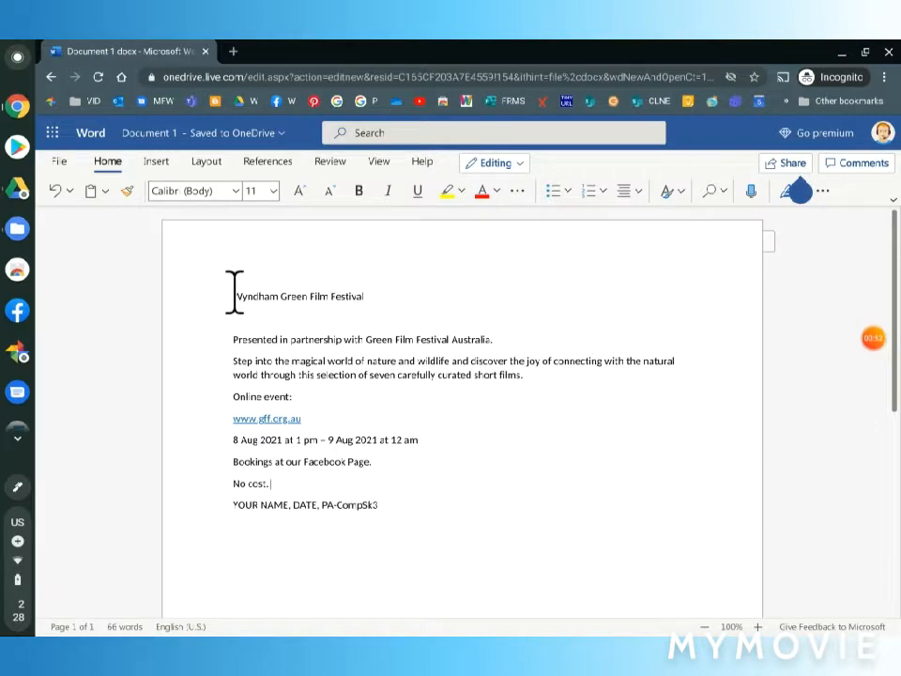
drag(235, 296, 373, 296)
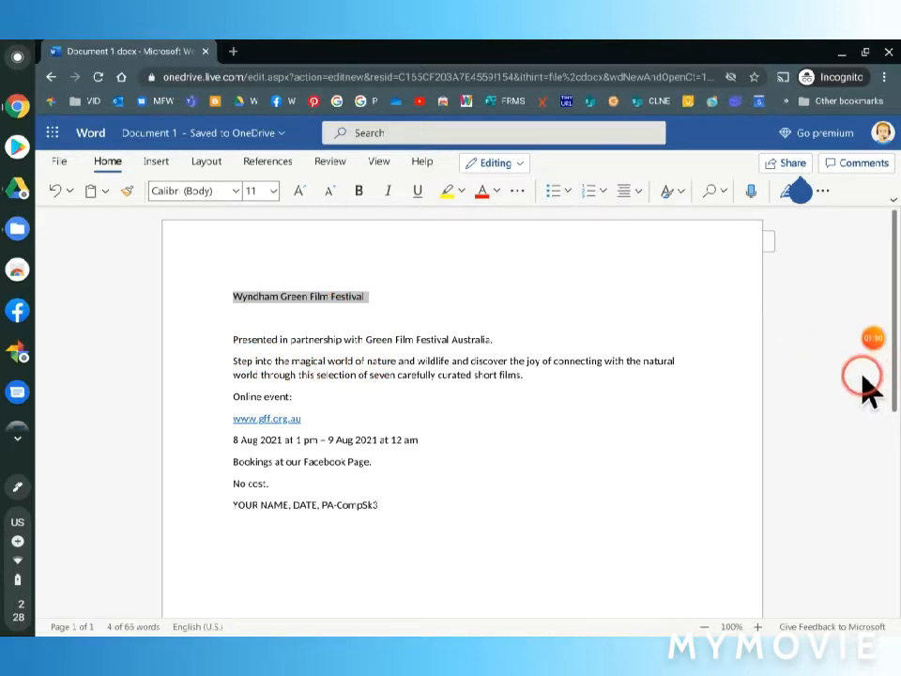
click(873, 343)
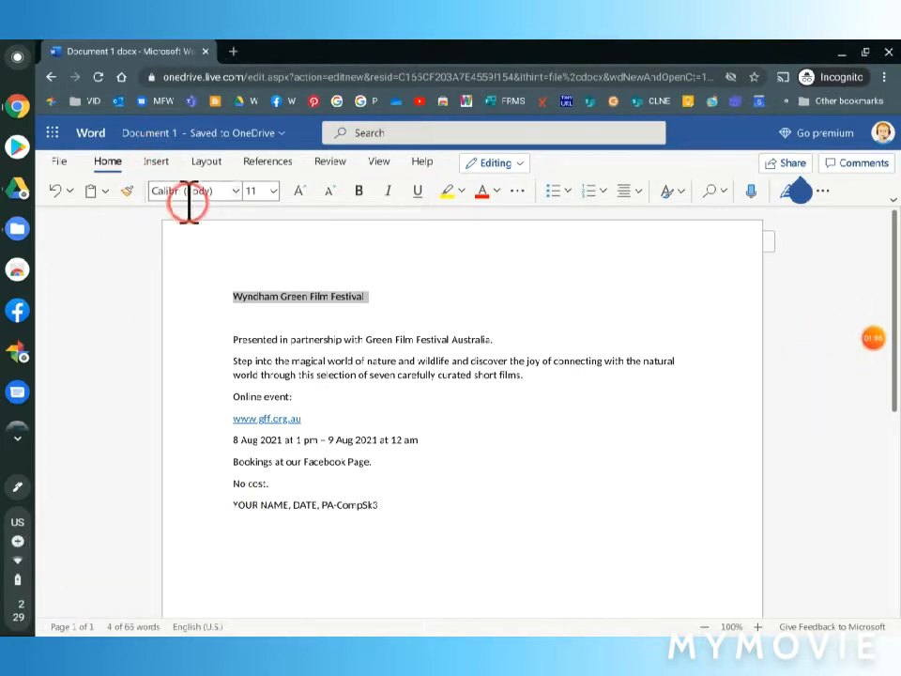
click(235, 193)
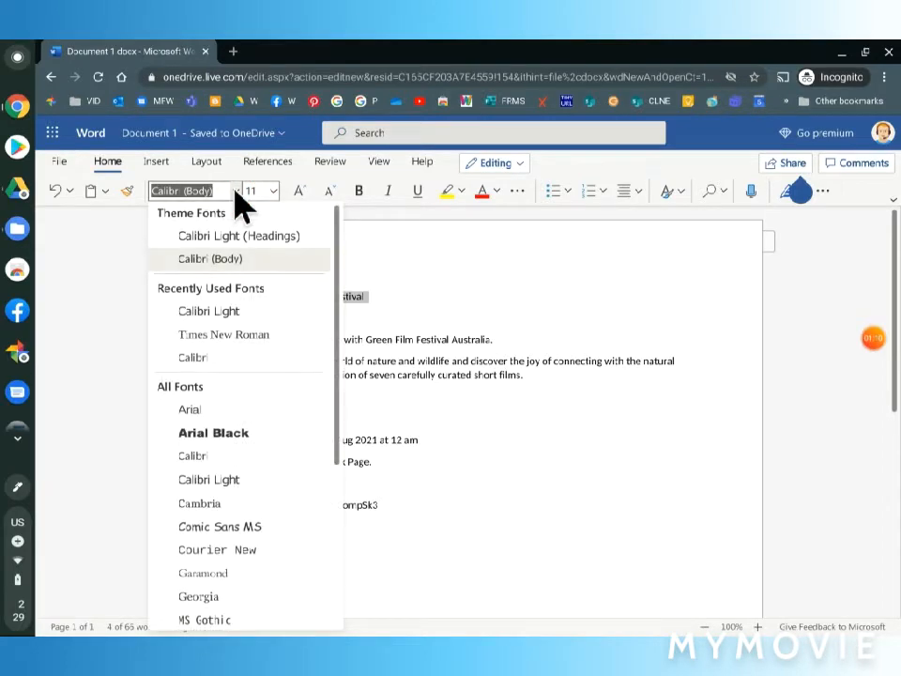
scroll(220, 469, down, 5)
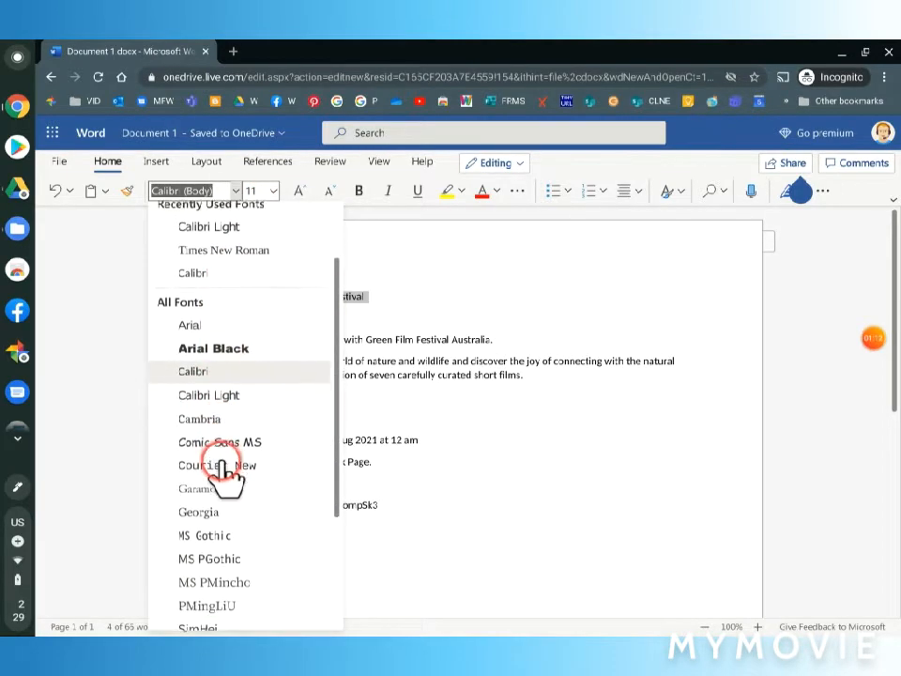
scroll(222, 471, down, 1)
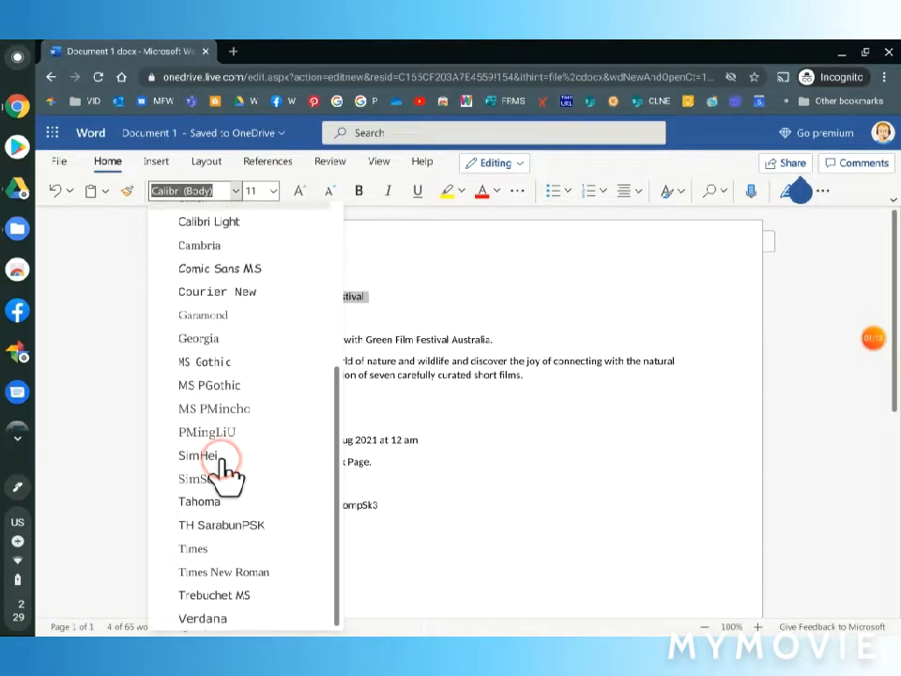
click(298, 529)
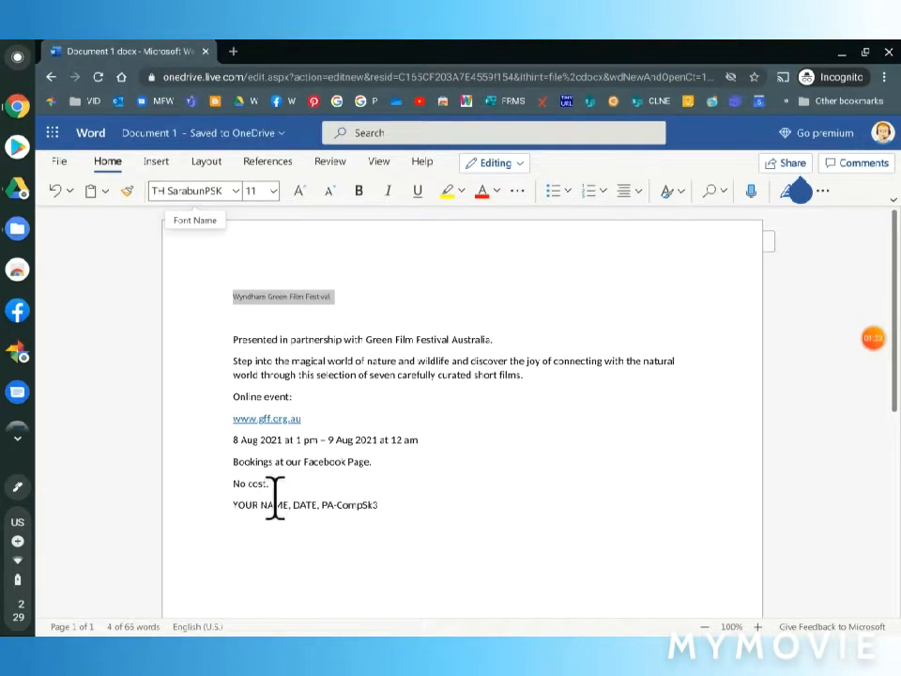
click(273, 192)
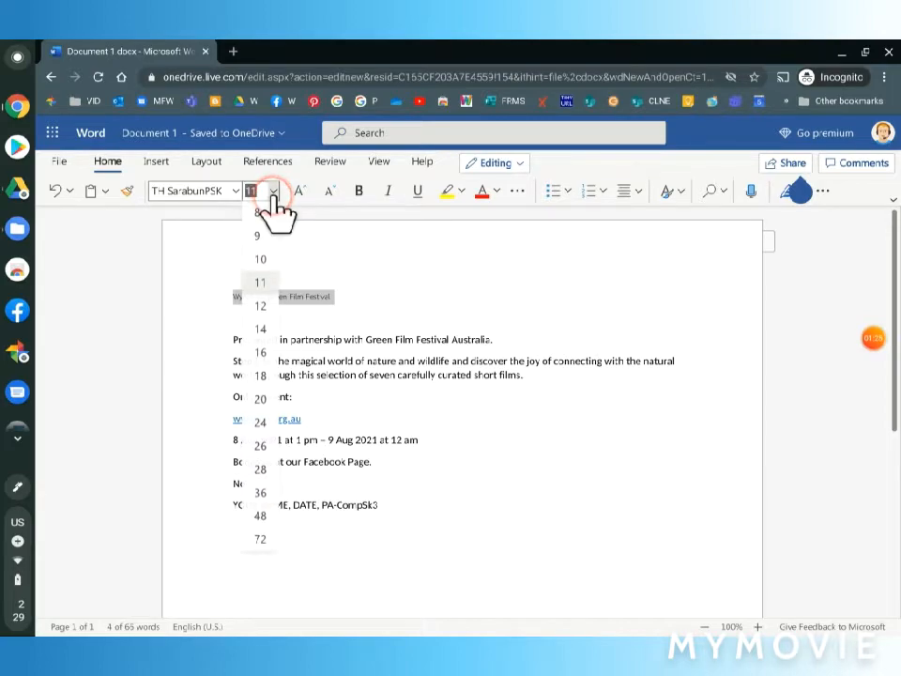
click(261, 518)
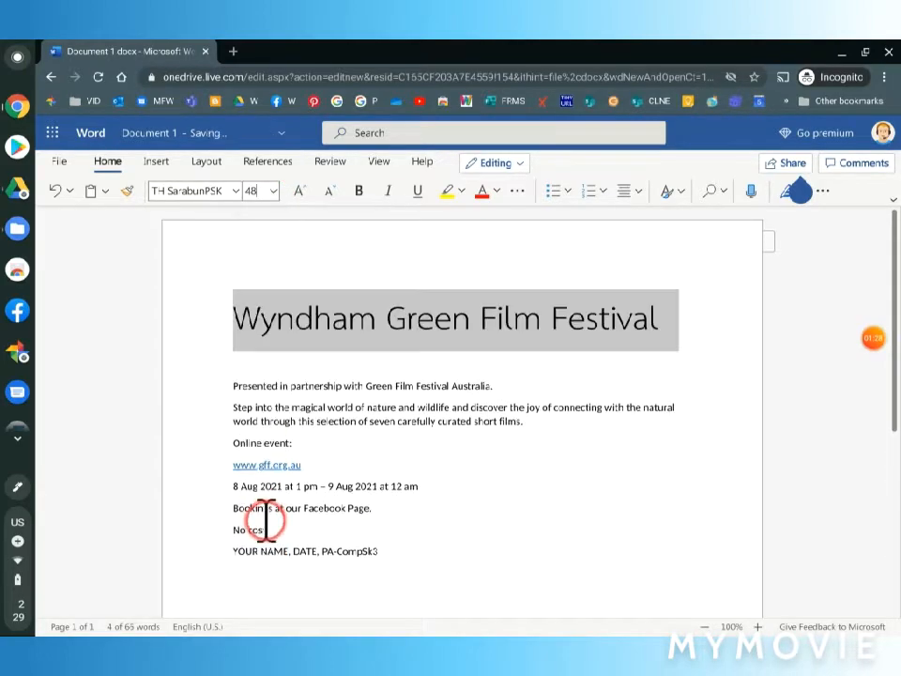
- Colour the title text dark green and make it bold
click(498, 195)
click(684, 367)
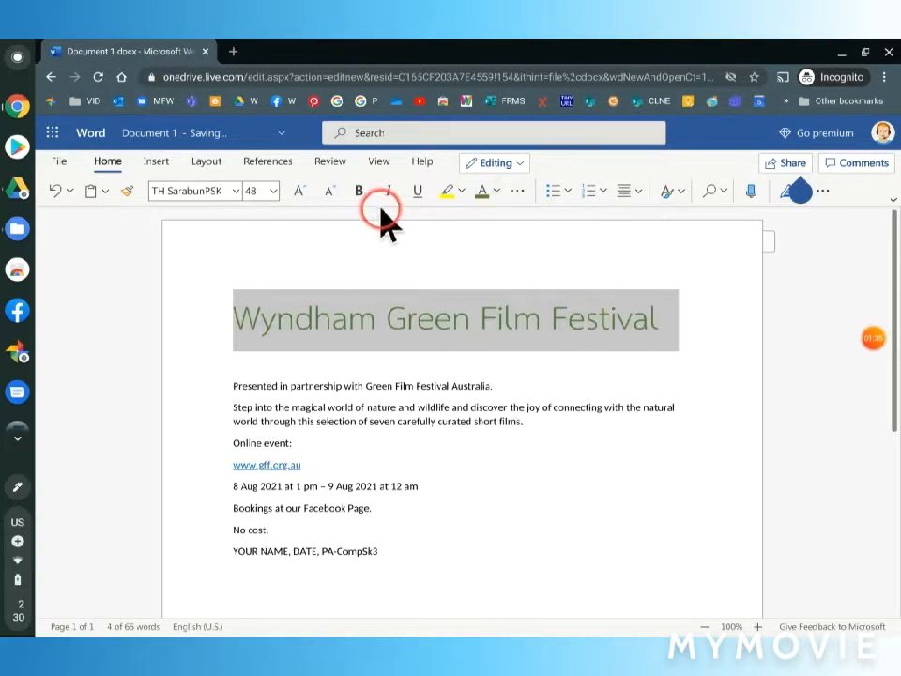
click(358, 192)
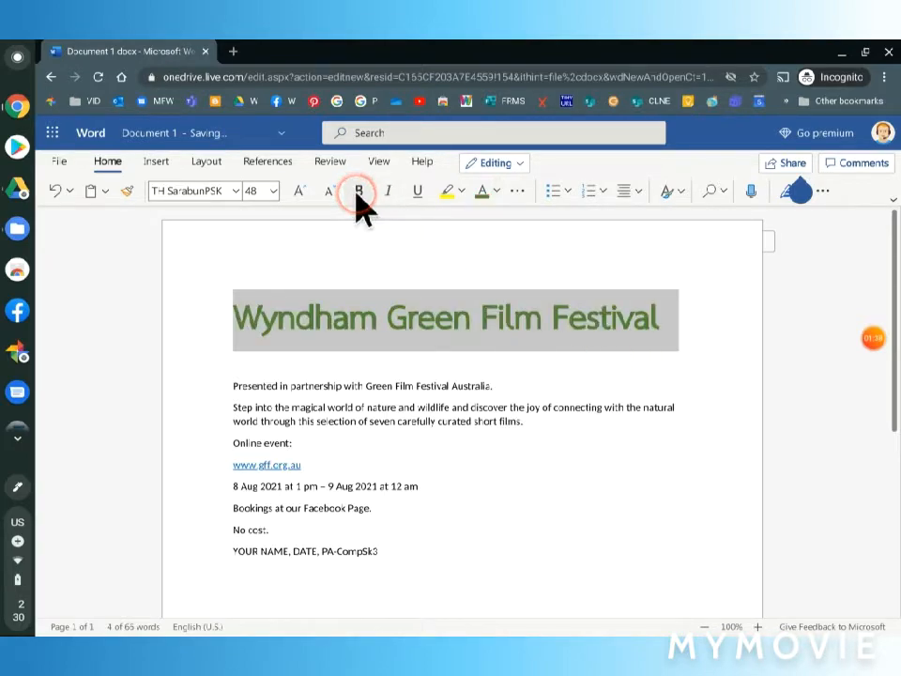
click(366, 336)
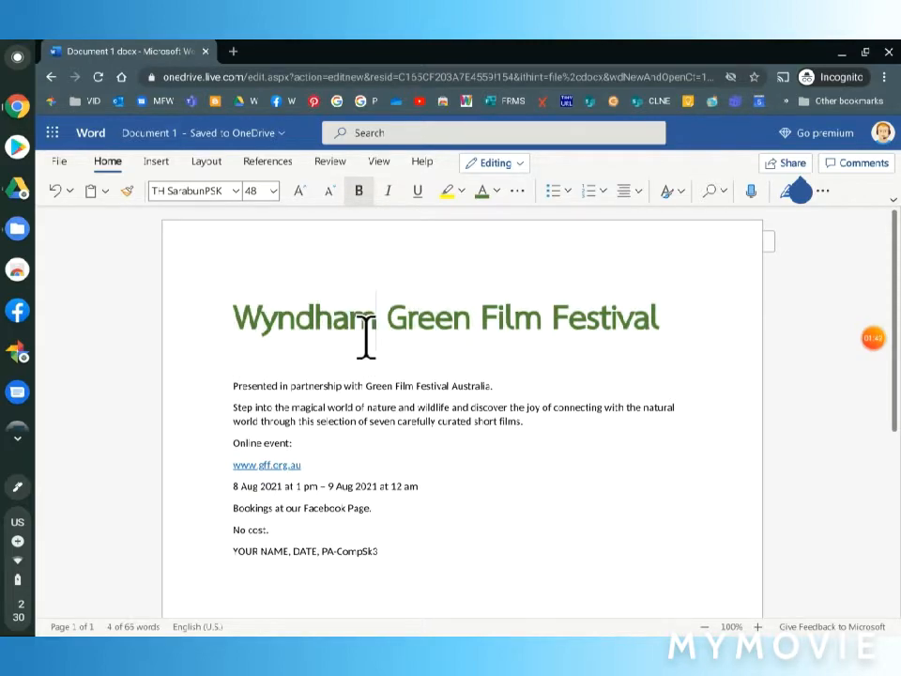
- Place the insertion point at the end of the title and search Bing's online pictures for "green frog"
click(235, 328)
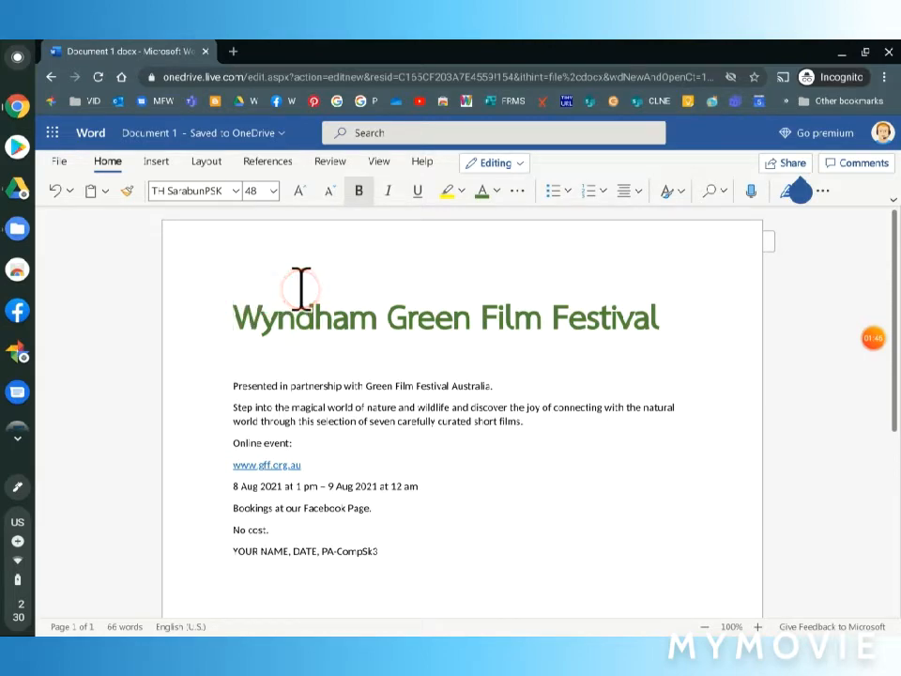
click(211, 328)
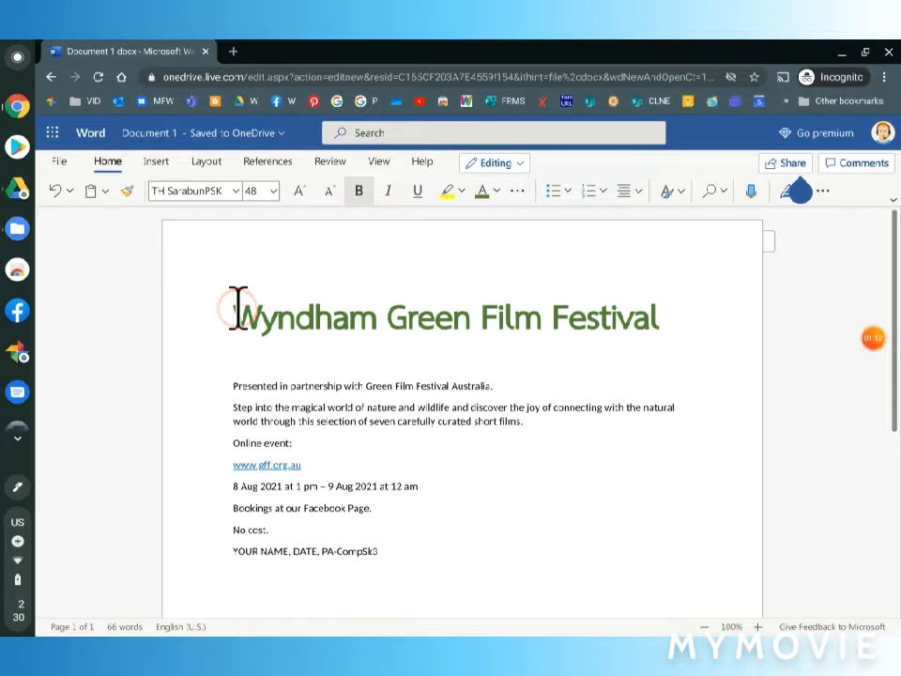
click(664, 320)
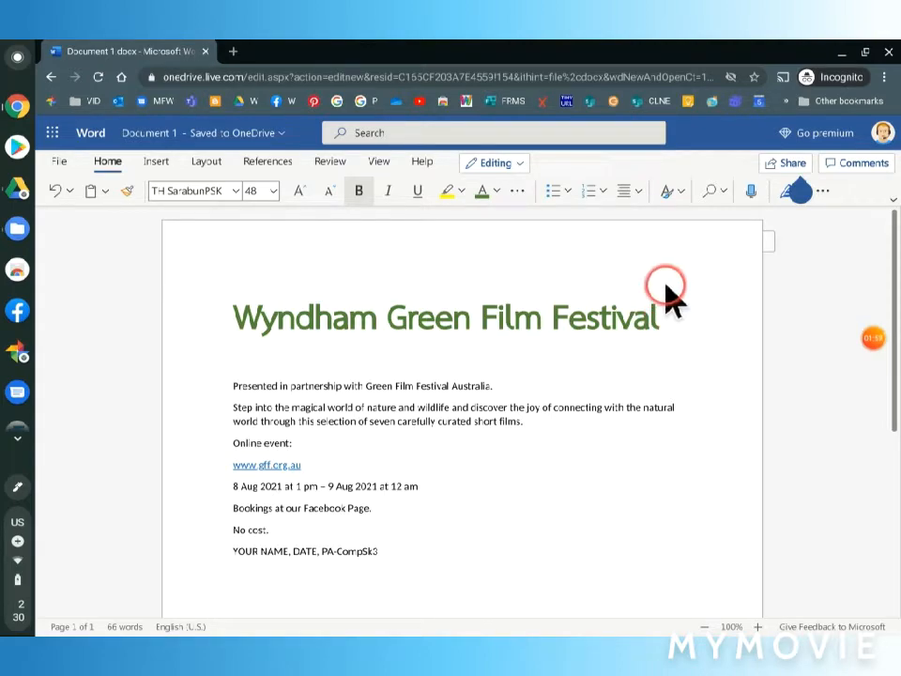
click(155, 162)
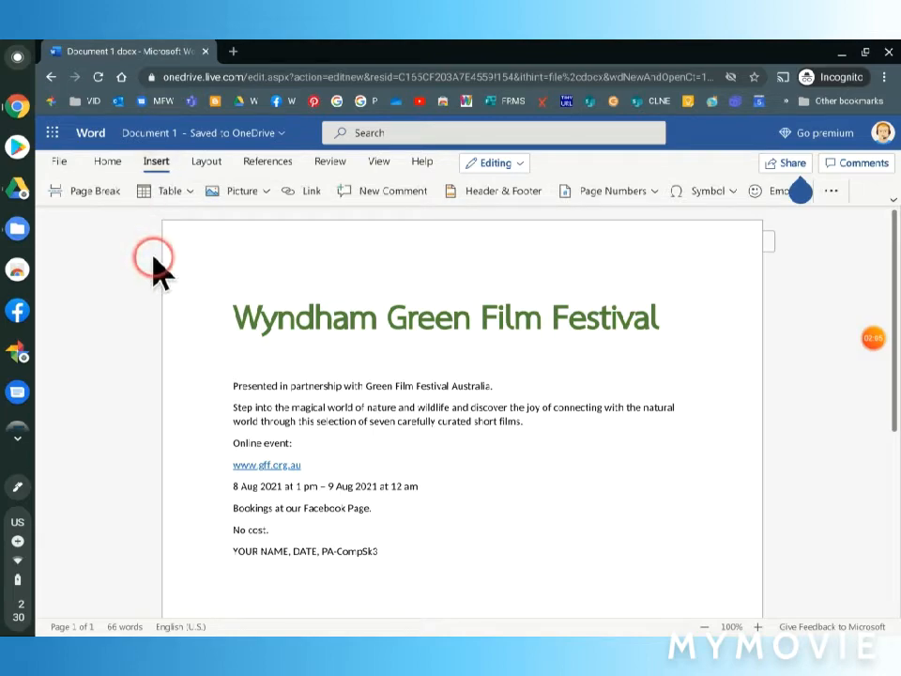
click(266, 191)
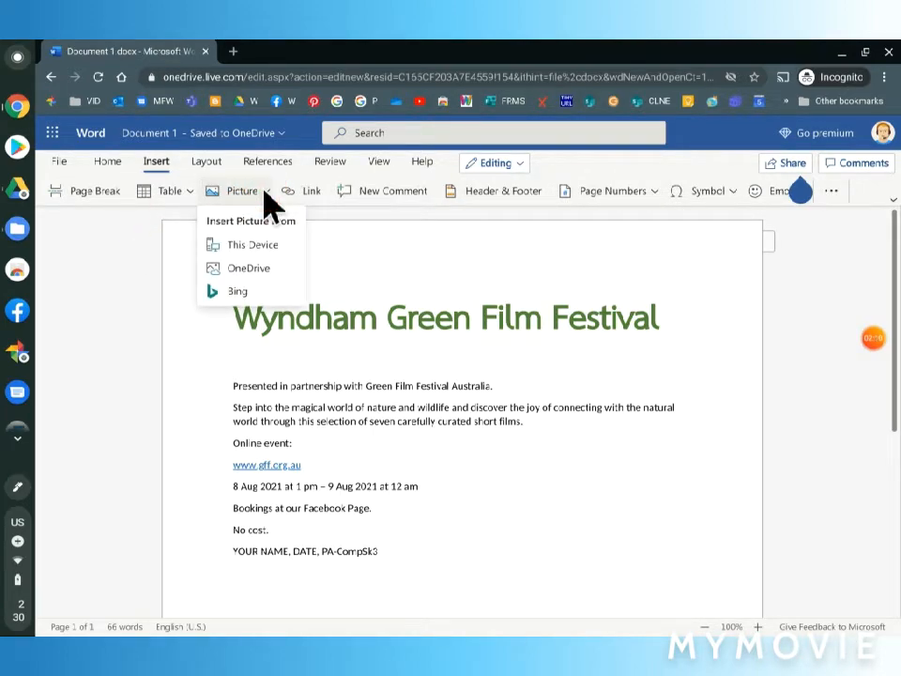
click(241, 293)
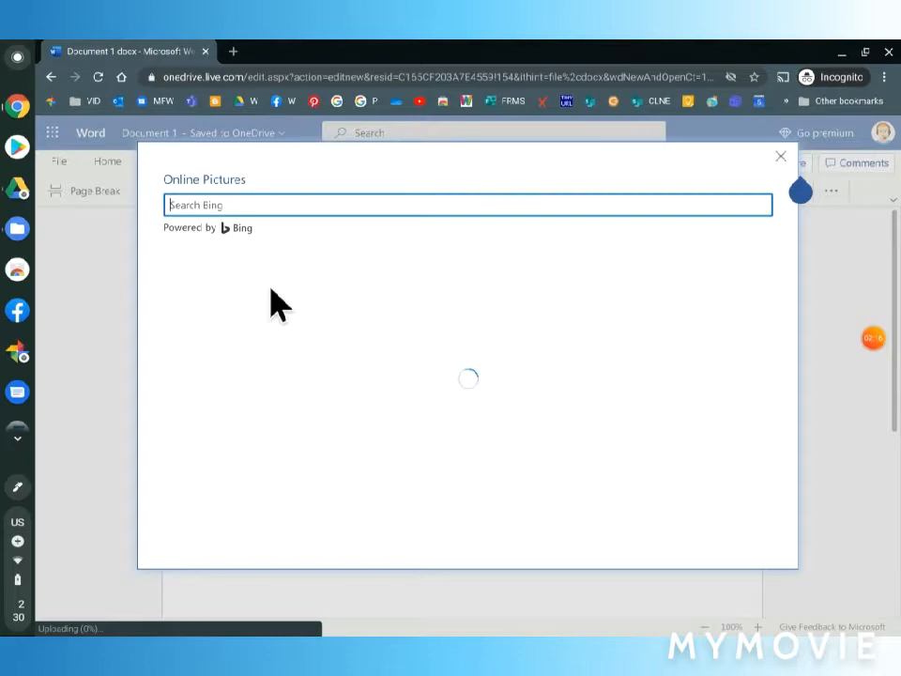
click(236, 204)
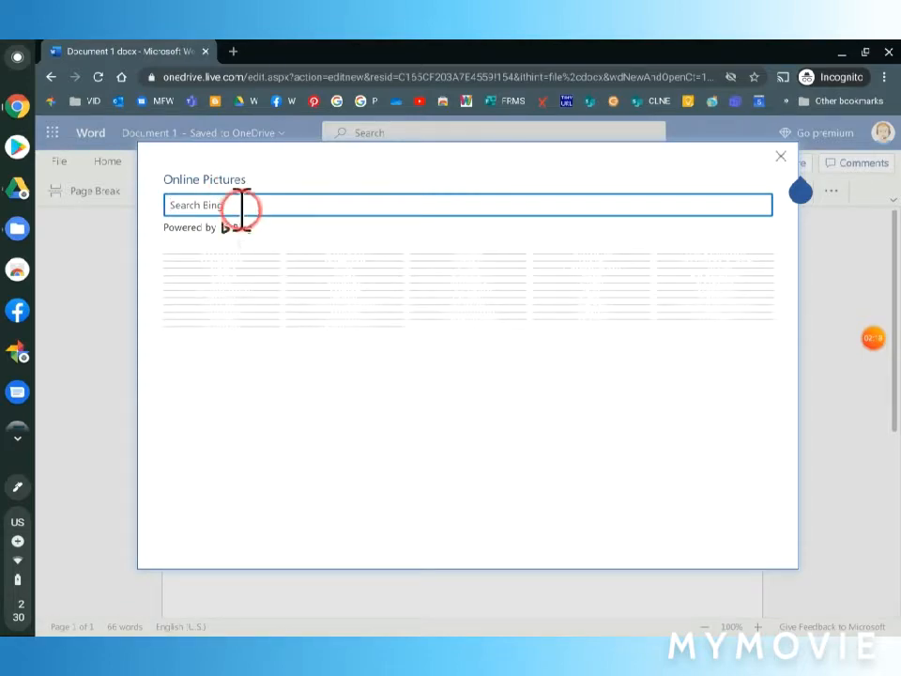
click(241, 208)
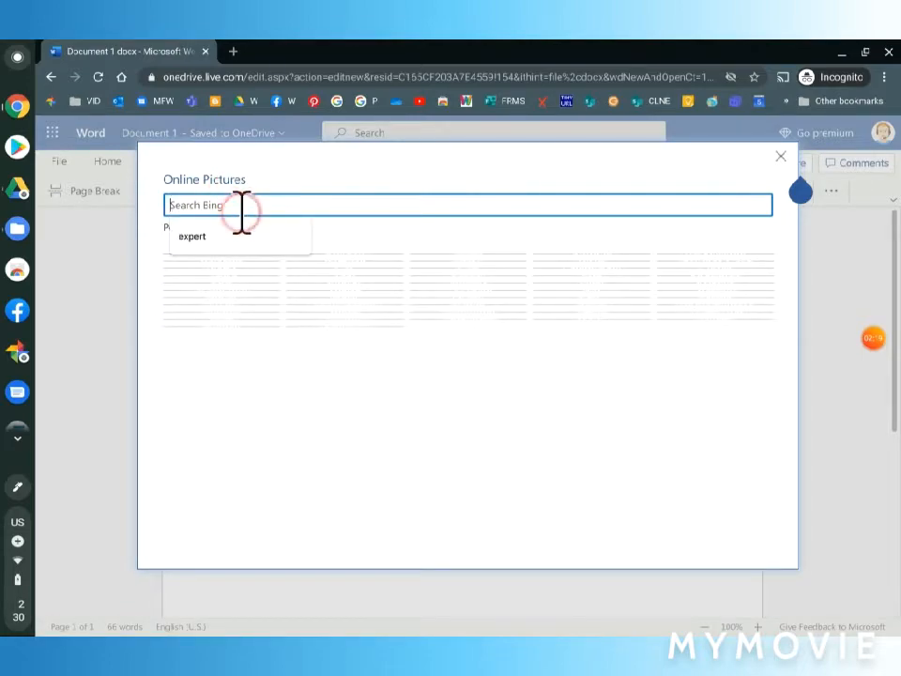
text(green frog)
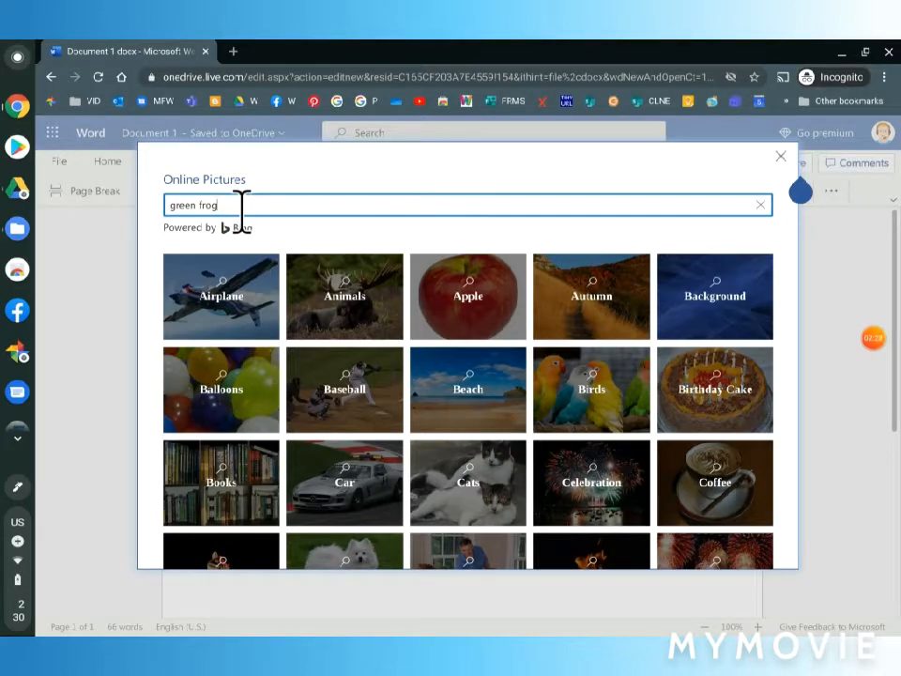
key(Return)
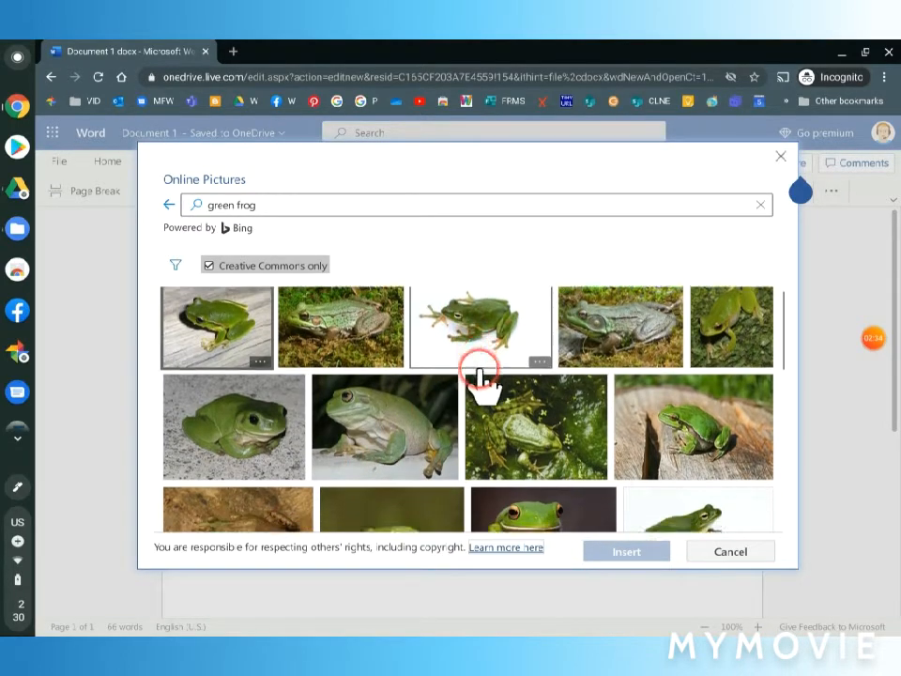
- Insert the picture of the right-facing green frog on a plain white background and shrink it to about 7.01 cm high by 10.52 cm wide
scroll(507, 390, down, 2)
scroll(620, 451, down, 2)
scroll(568, 418, down, 2)
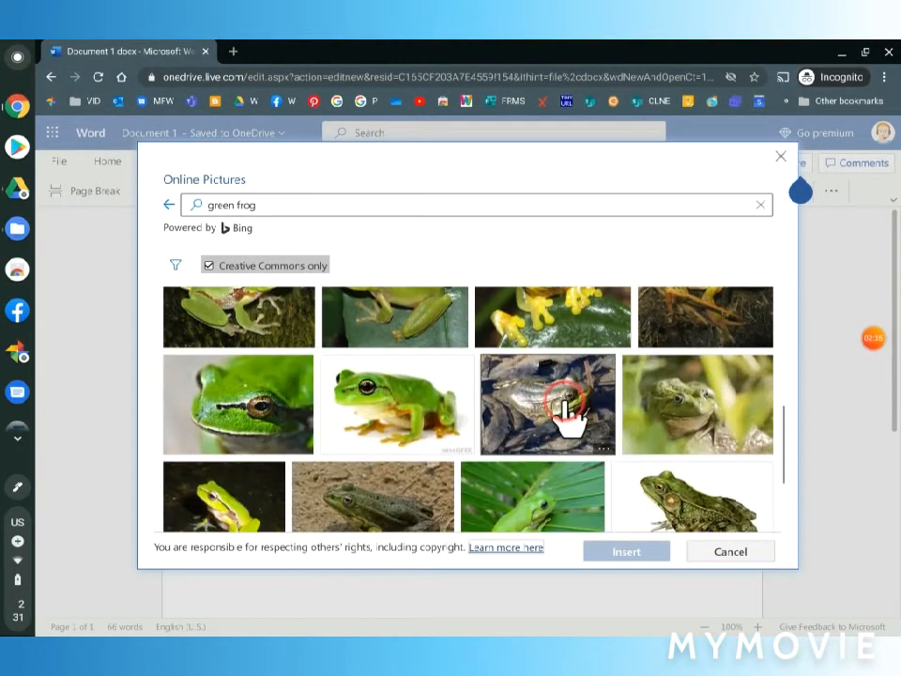
scroll(563, 413, down, 2)
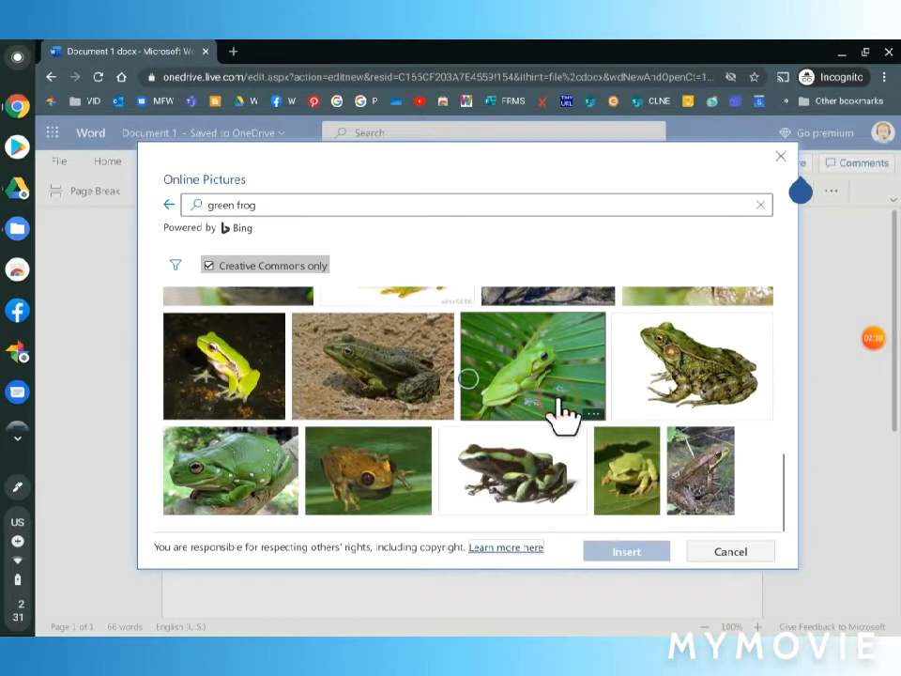
scroll(560, 415, down, 3)
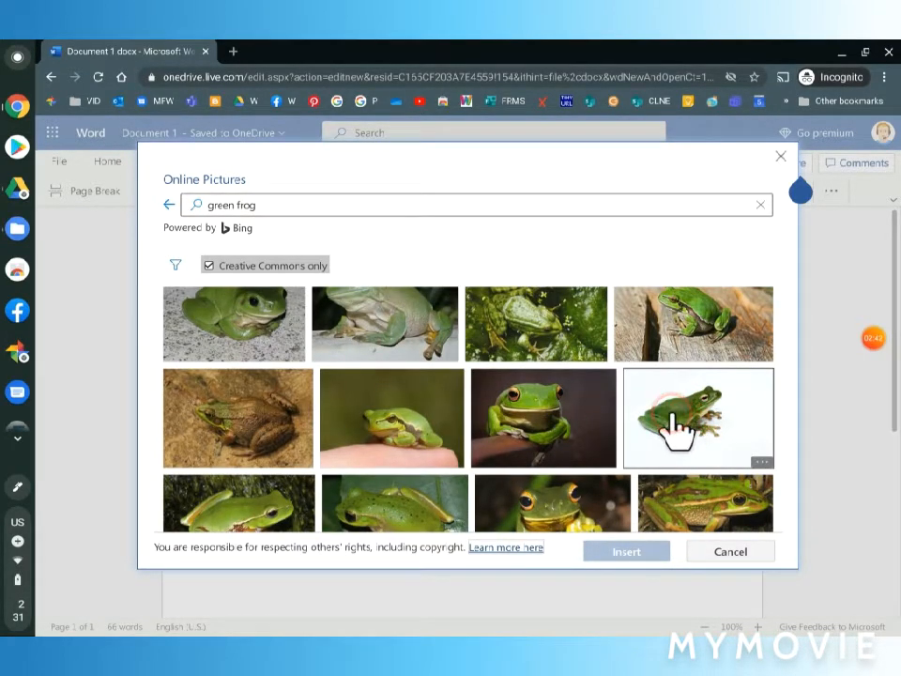
scroll(678, 429, up, 2)
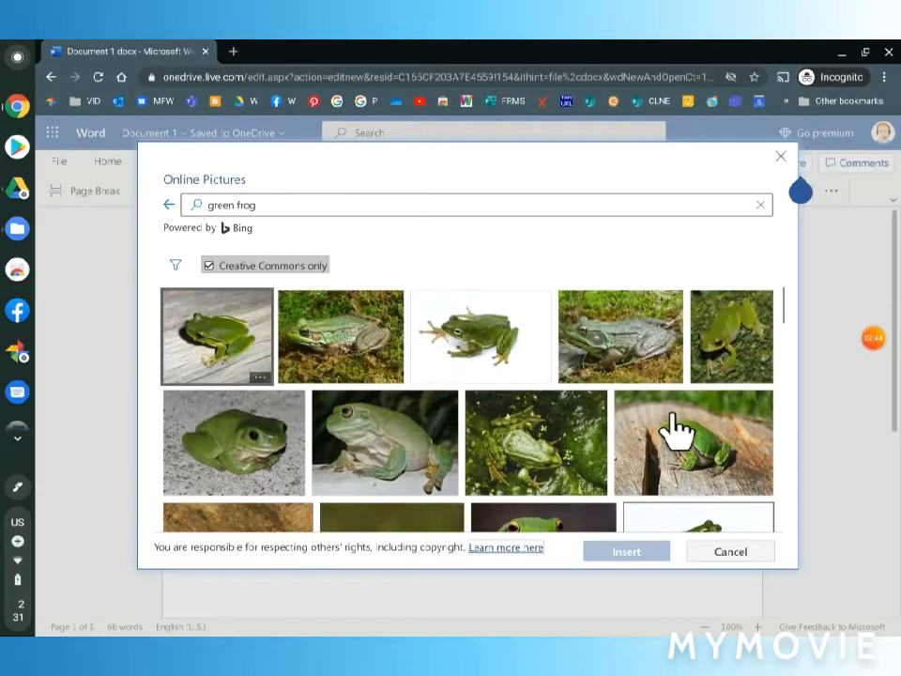
scroll(672, 415, down, 2)
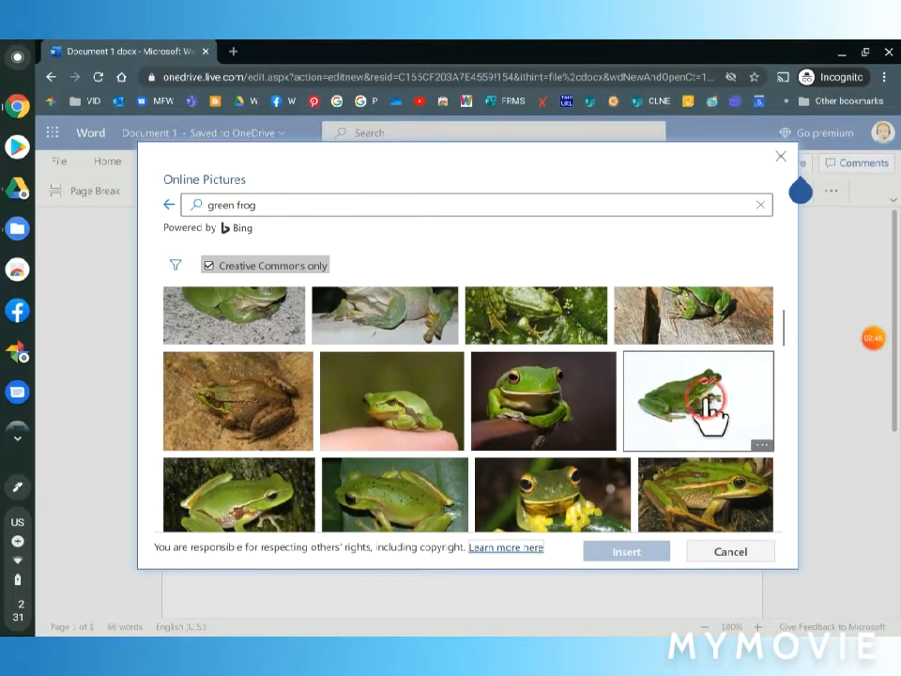
click(694, 404)
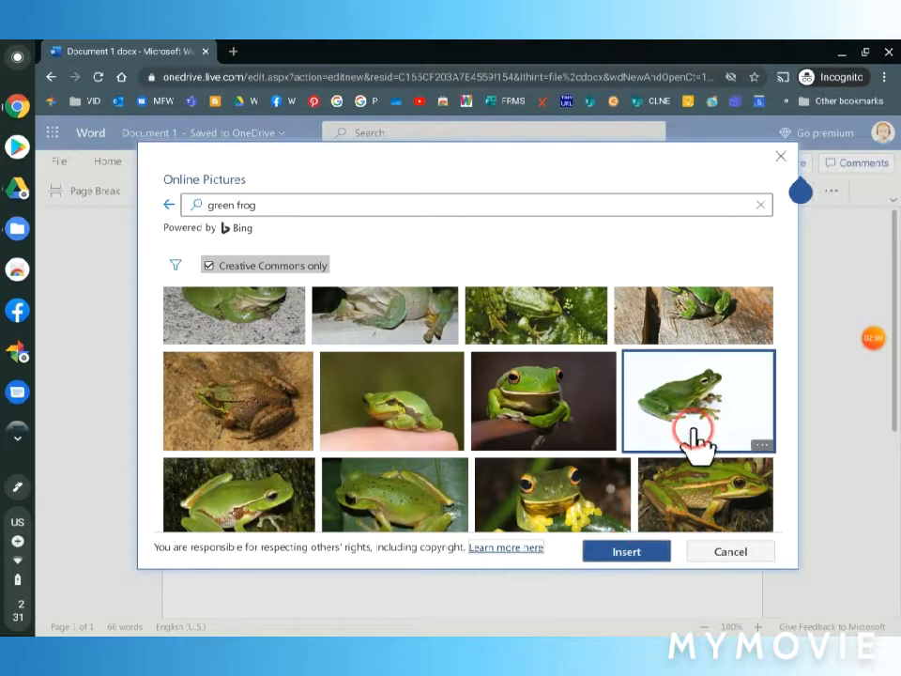
click(631, 553)
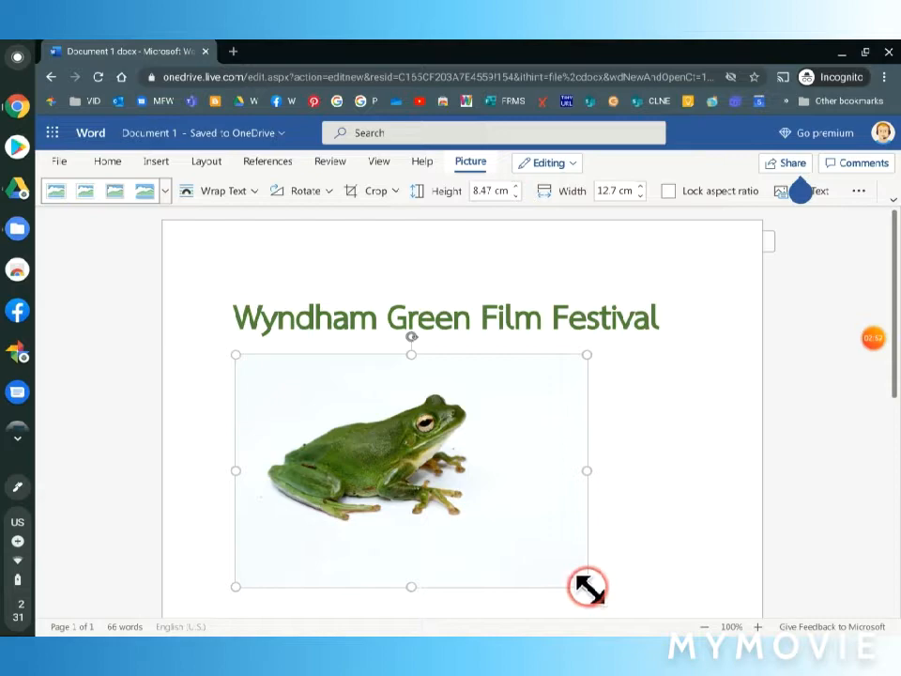
drag(588, 587, 586, 545)
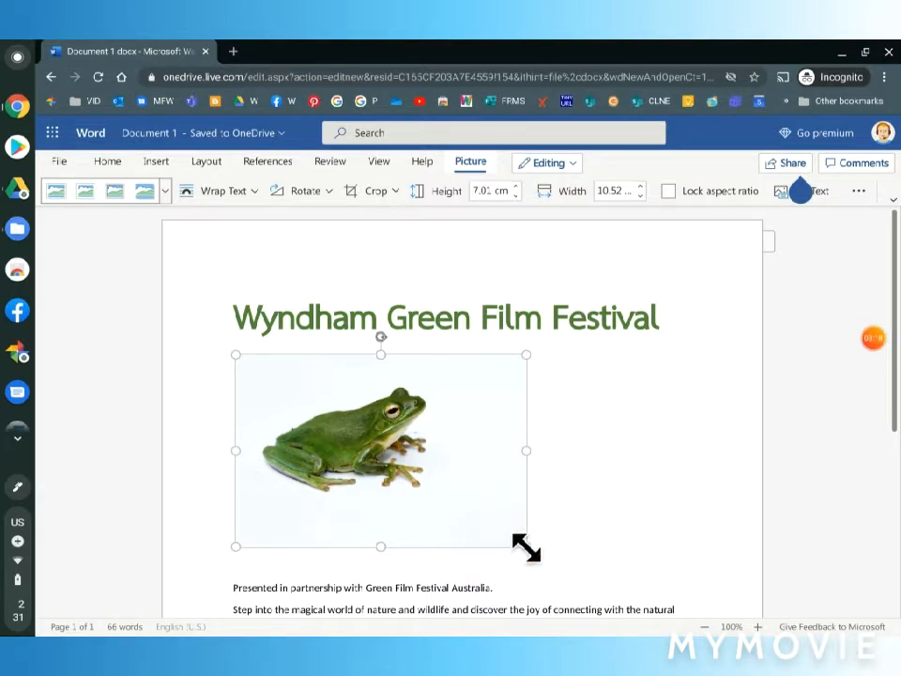
- Shrink the frog picture to about 4.84 cm high by 7.26 cm wide and set its text wrapping to Square Right
drag(525, 547, 451, 485)
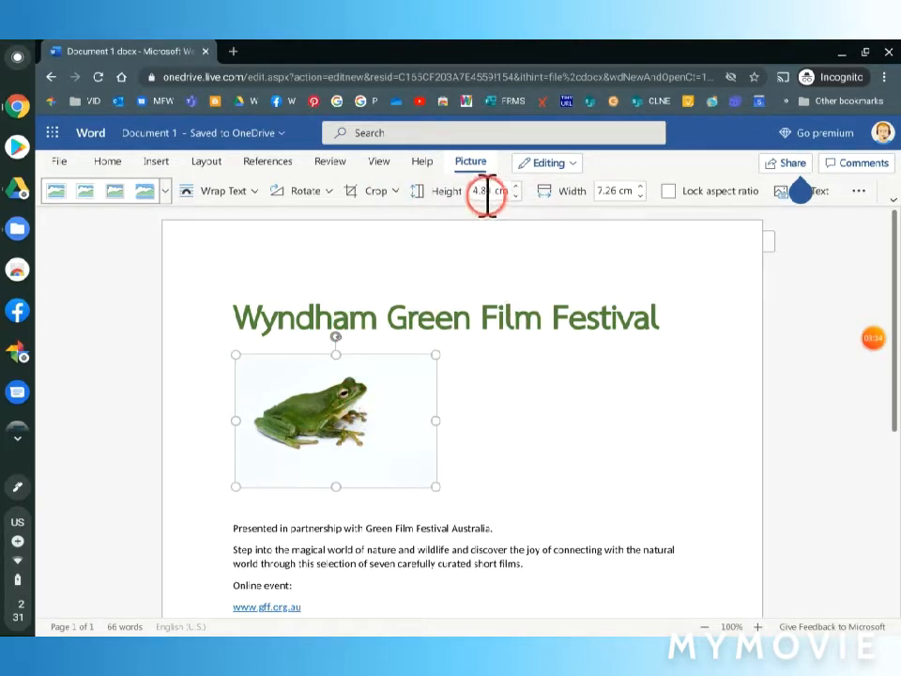
click(579, 425)
click(357, 403)
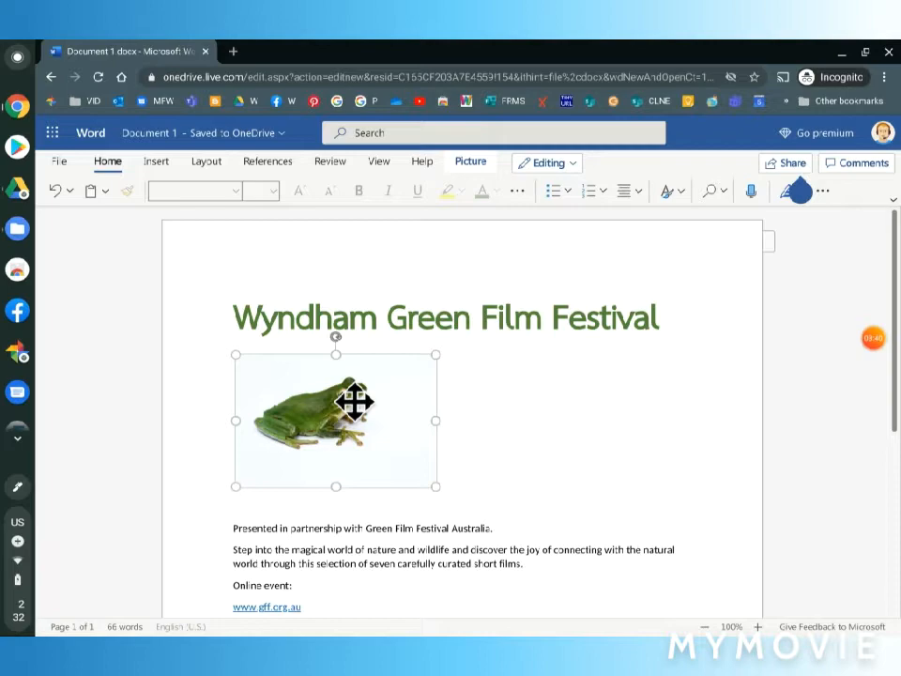
click(479, 161)
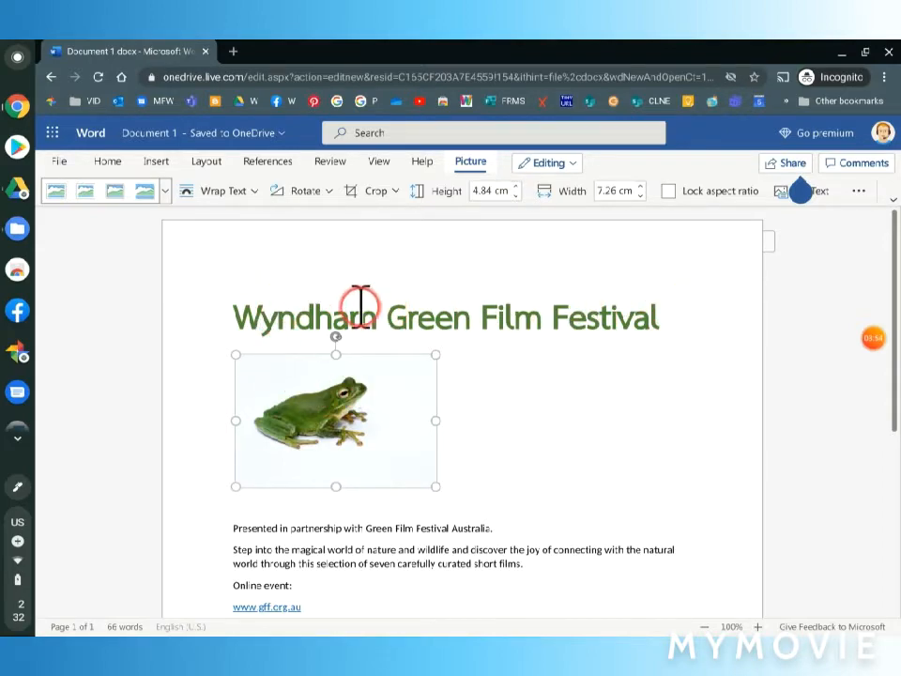
click(258, 193)
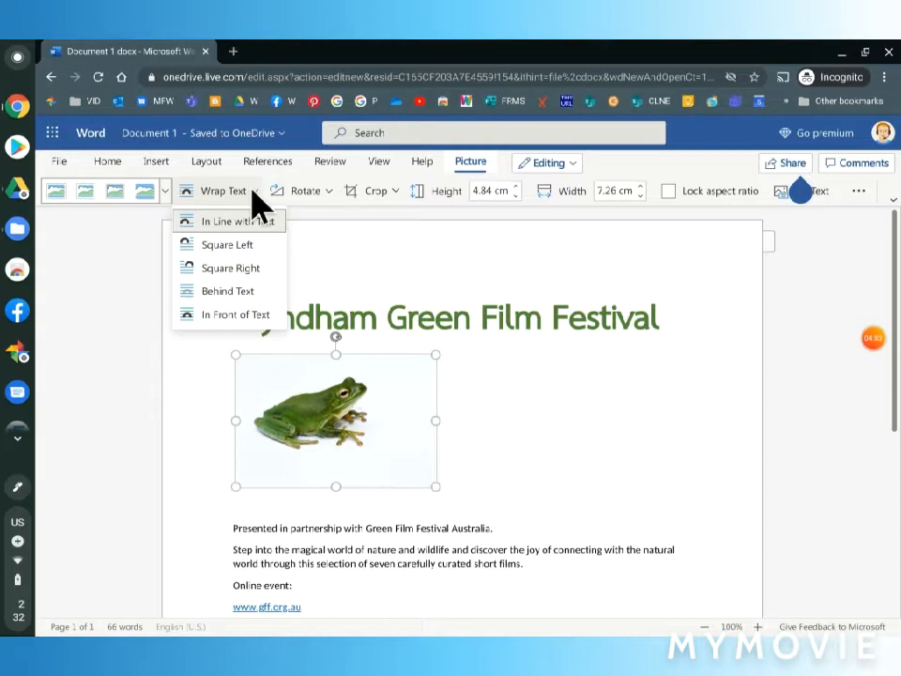
click(254, 272)
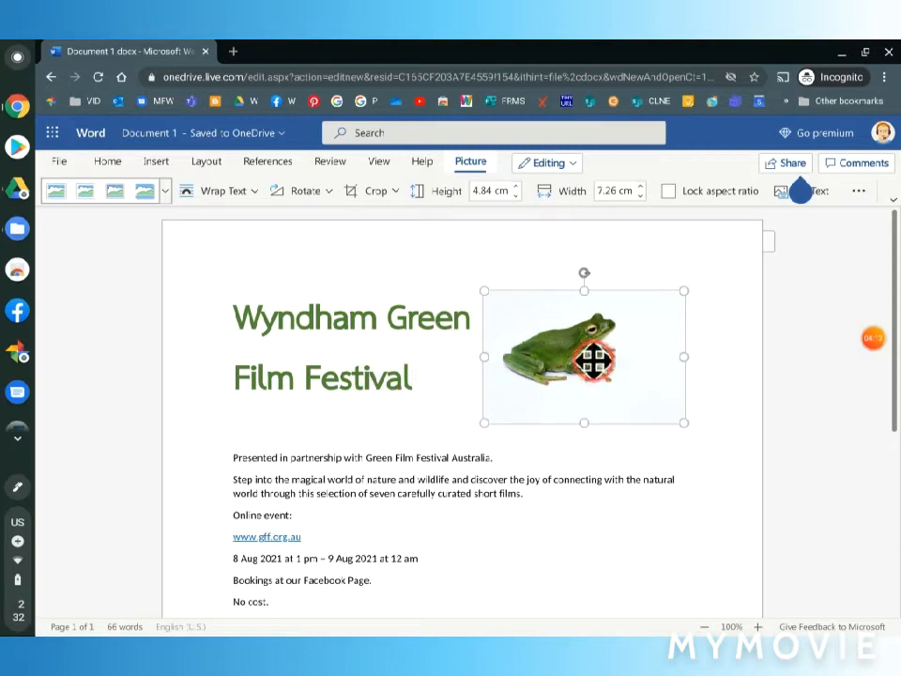
- Dismiss the screen-sharing notification and enlarge the frog picture from its lower-left corner until the title wraps onto three lines
mouse_move(869, 355)
click(842, 345)
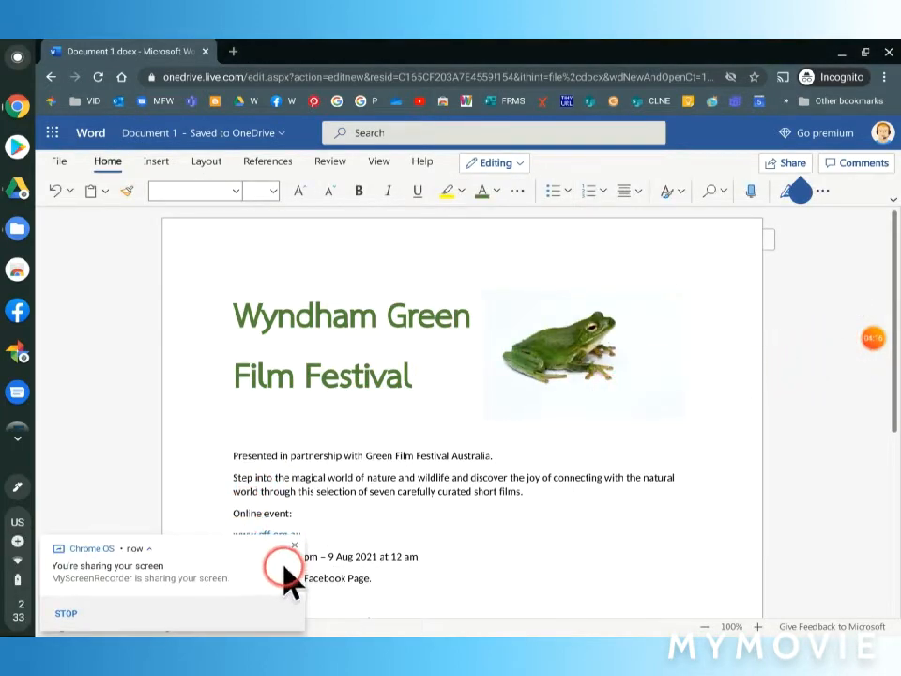
click(294, 548)
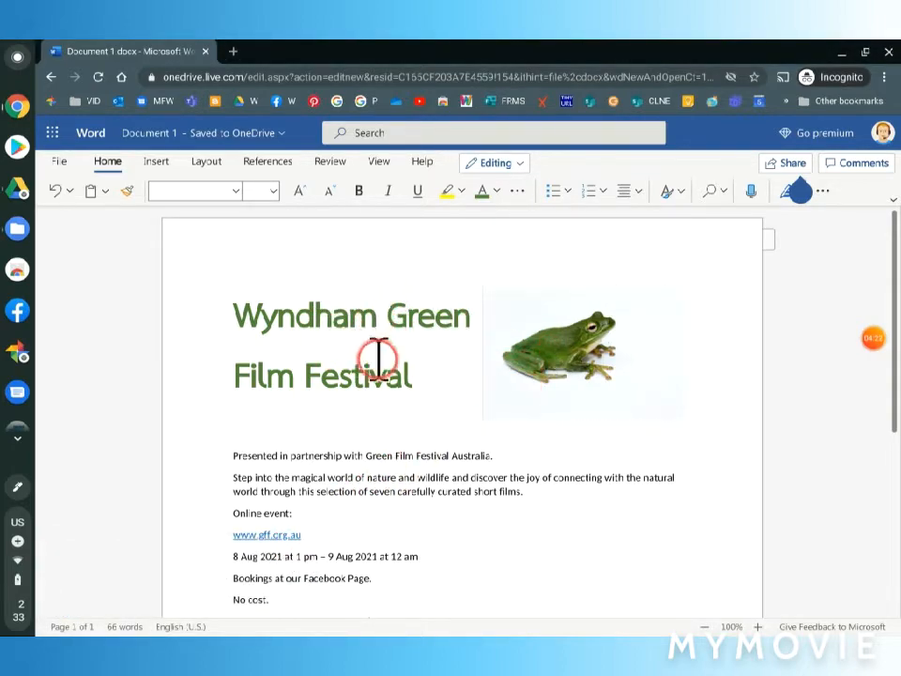
click(542, 376)
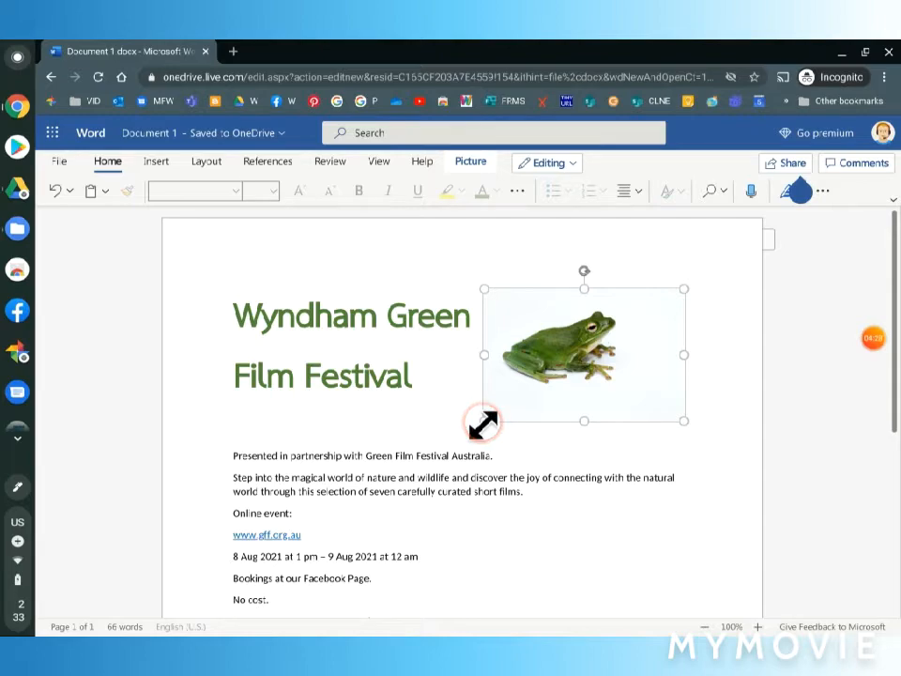
drag(484, 423, 443, 455)
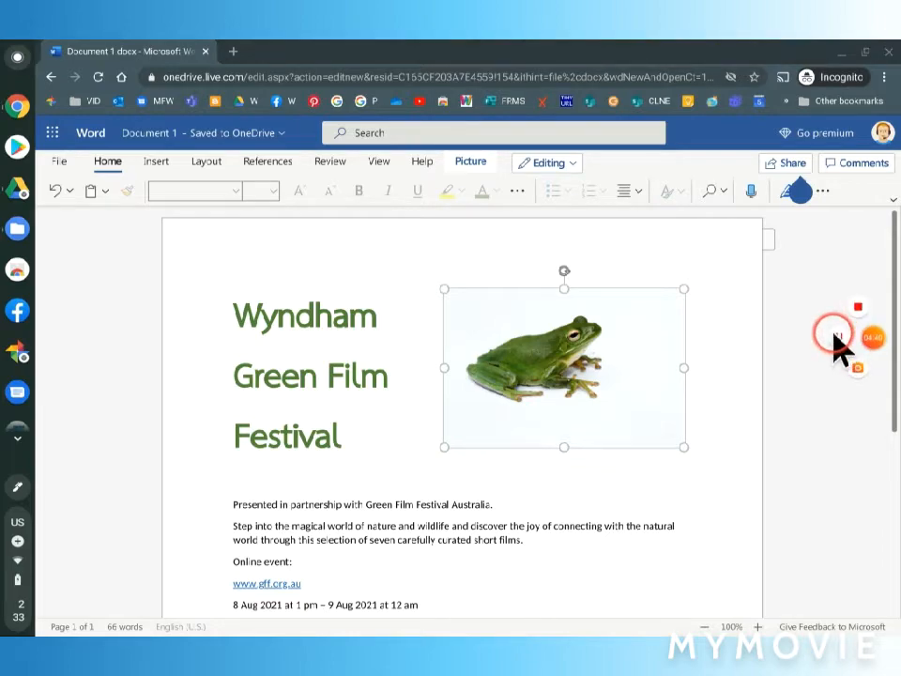
- Set the paragraphs from "Presented in partnership" through "No cost." in Calibri (Body) at size 18
scroll(730, 459, down, 2)
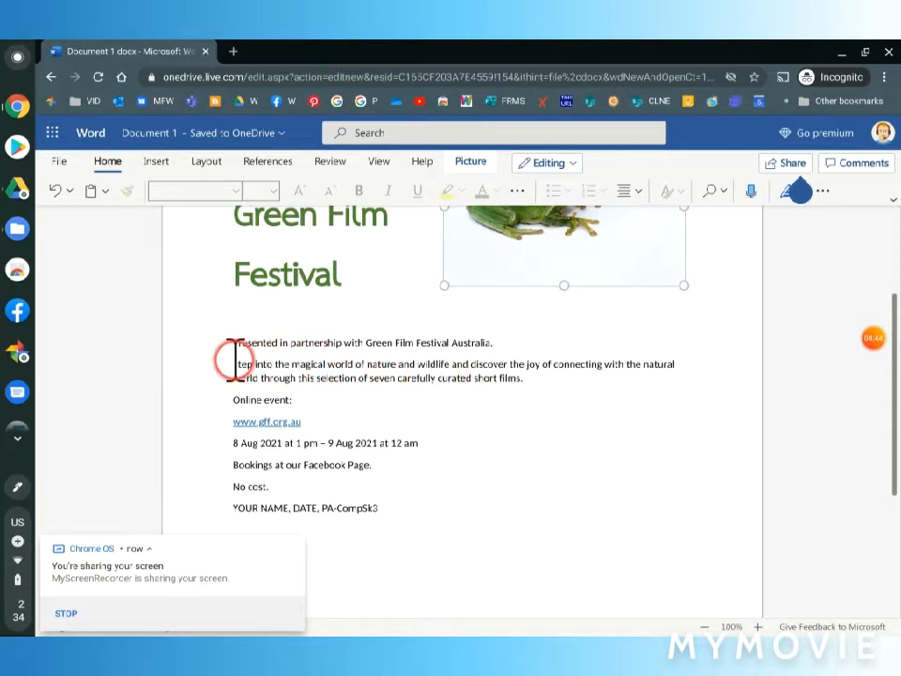
drag(234, 342, 412, 483)
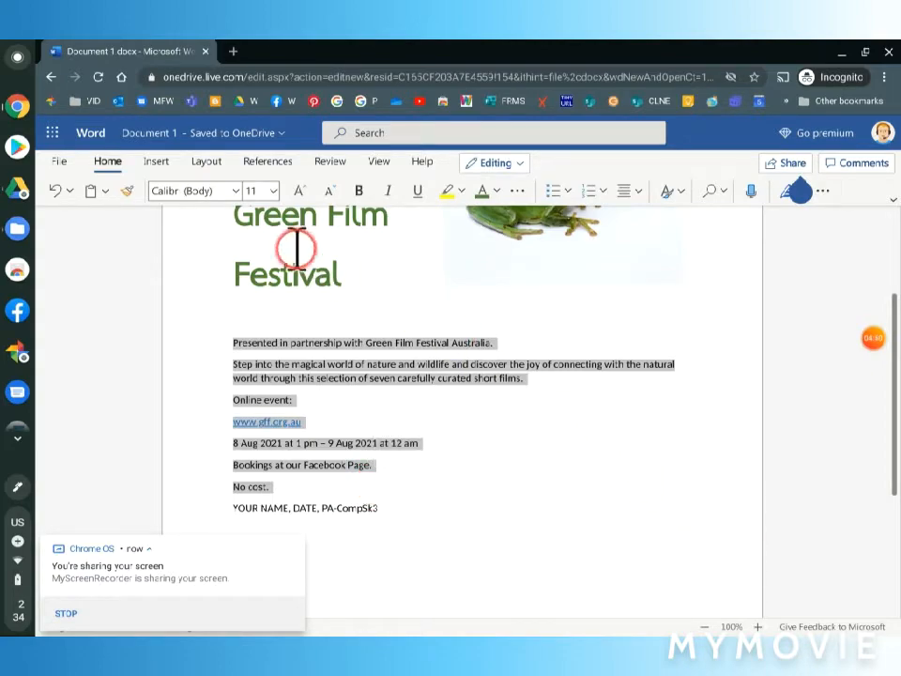
click(235, 190)
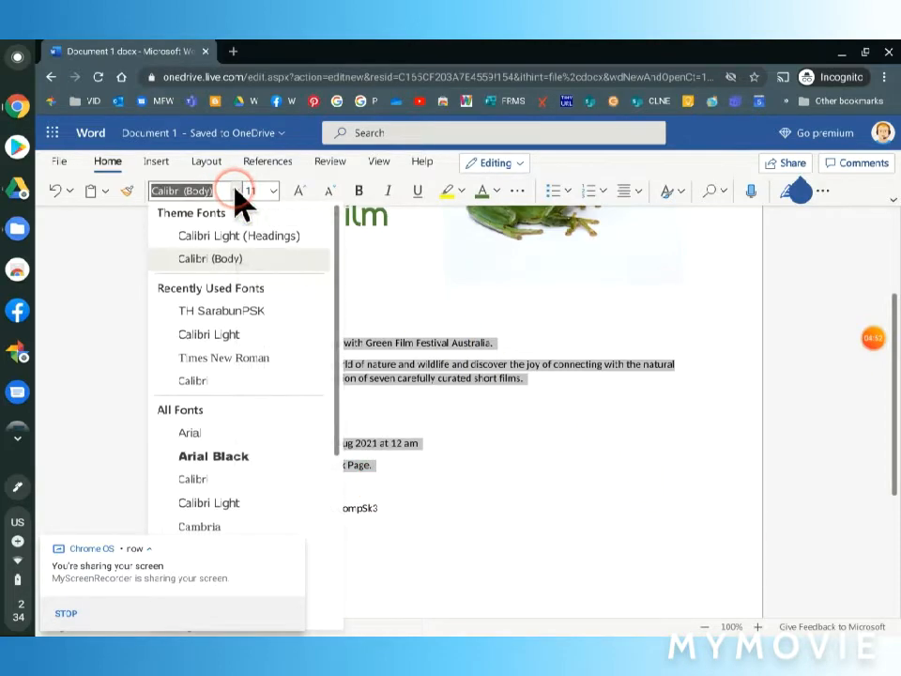
click(205, 261)
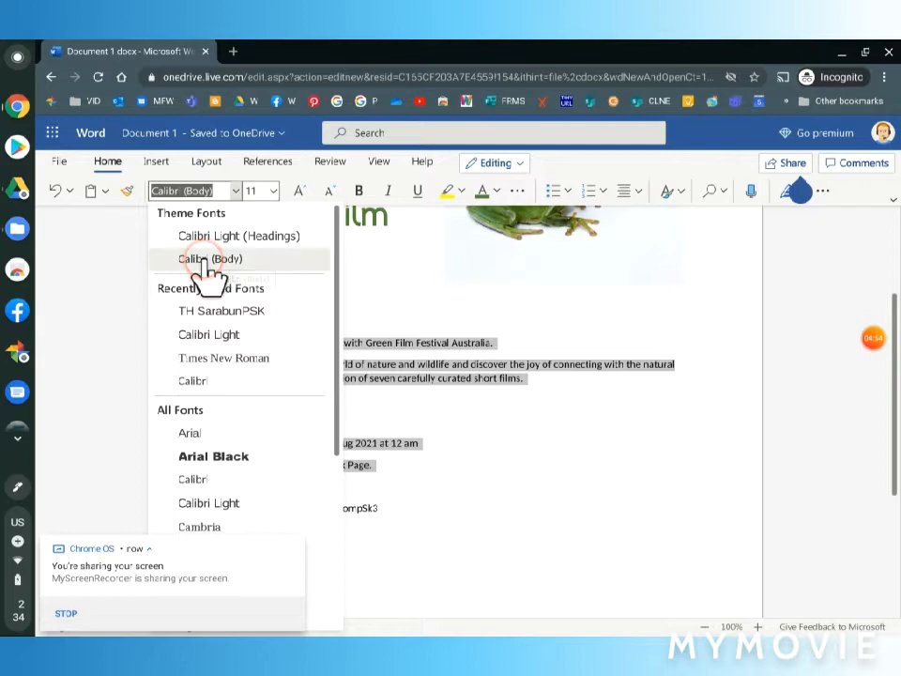
click(273, 190)
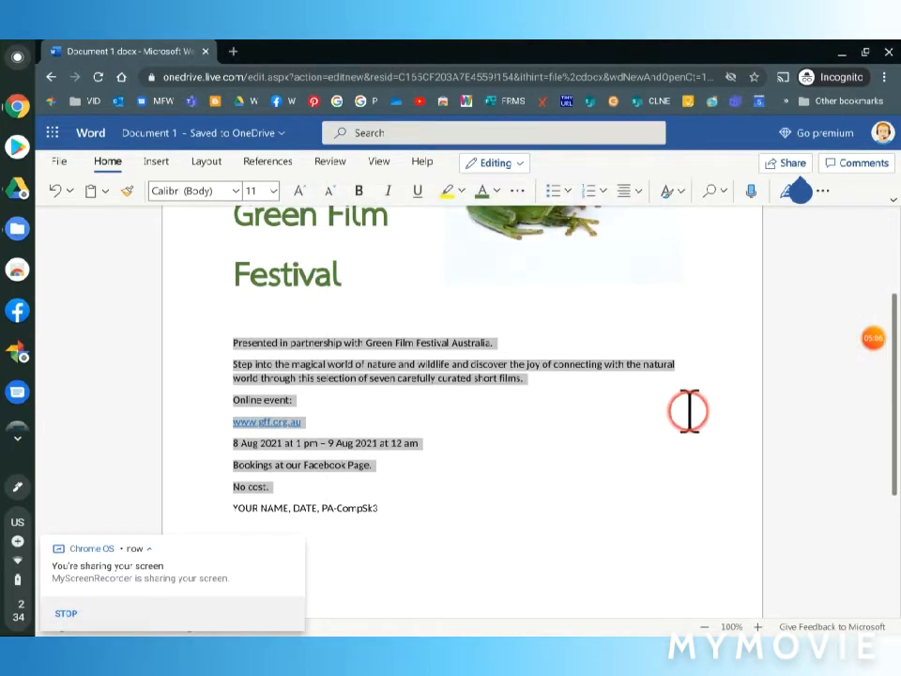
click(274, 190)
click(263, 379)
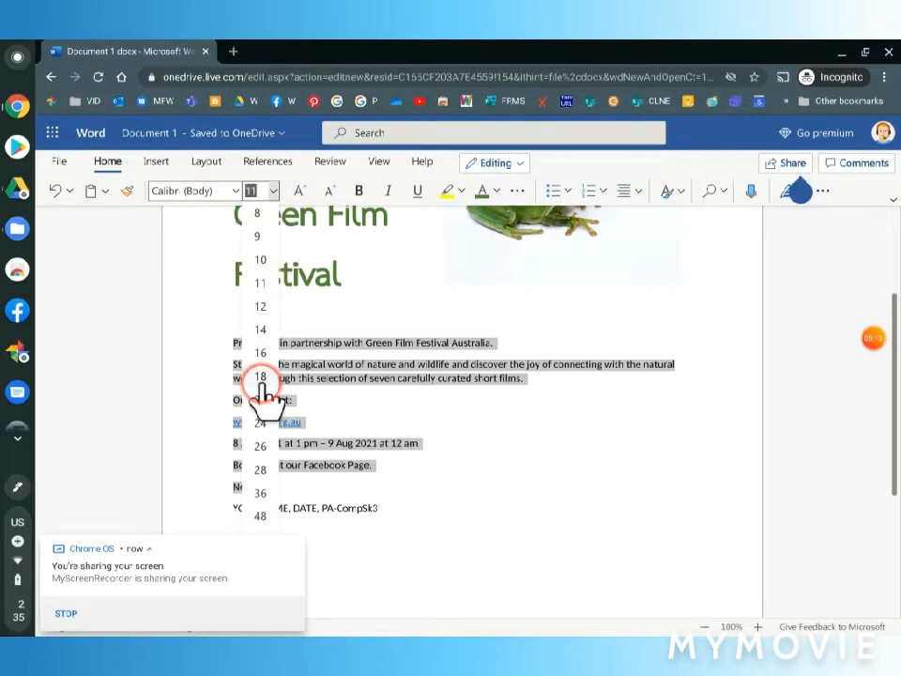
click(469, 384)
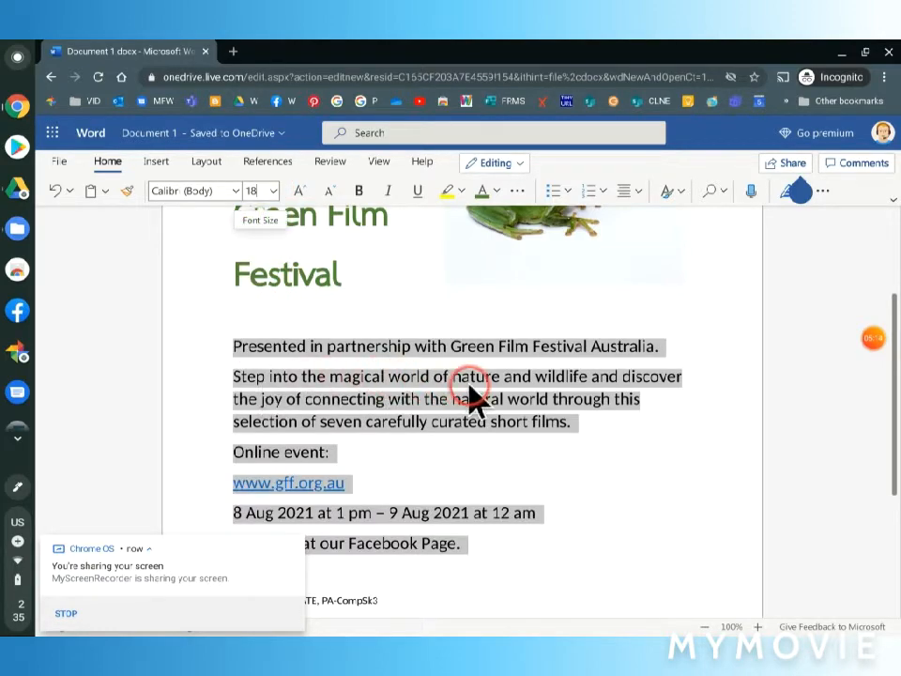
- Dismiss the screen-sharing notification and centre the selected body paragraphs
scroll(474, 396, down, 2)
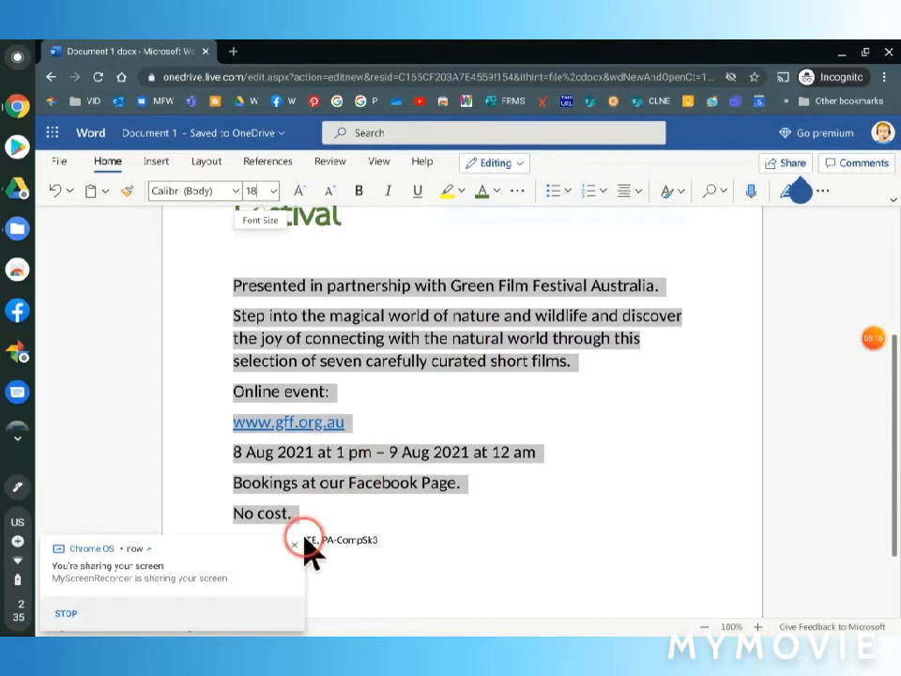
click(293, 544)
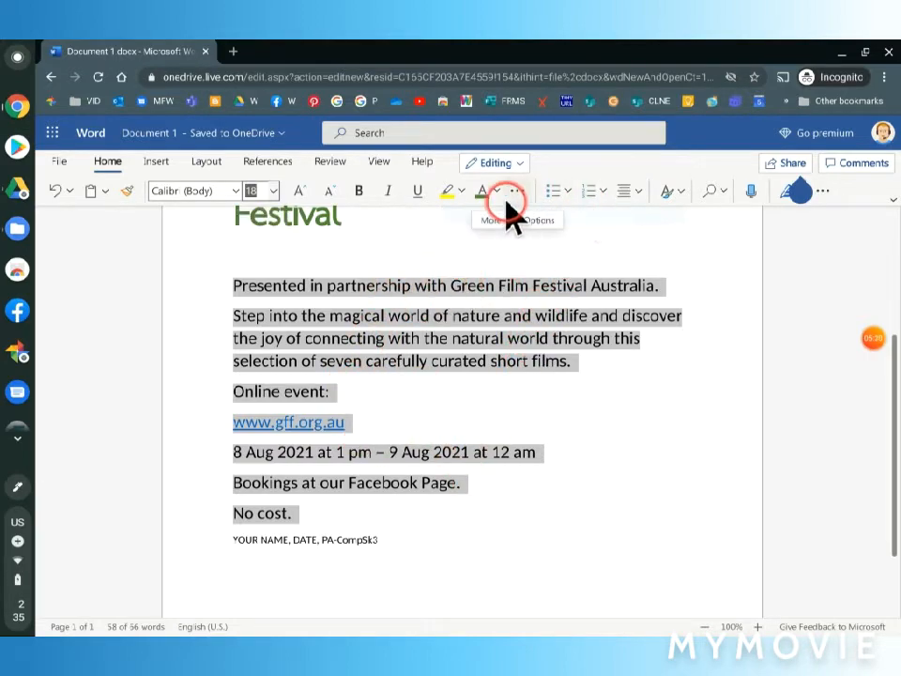
click(635, 196)
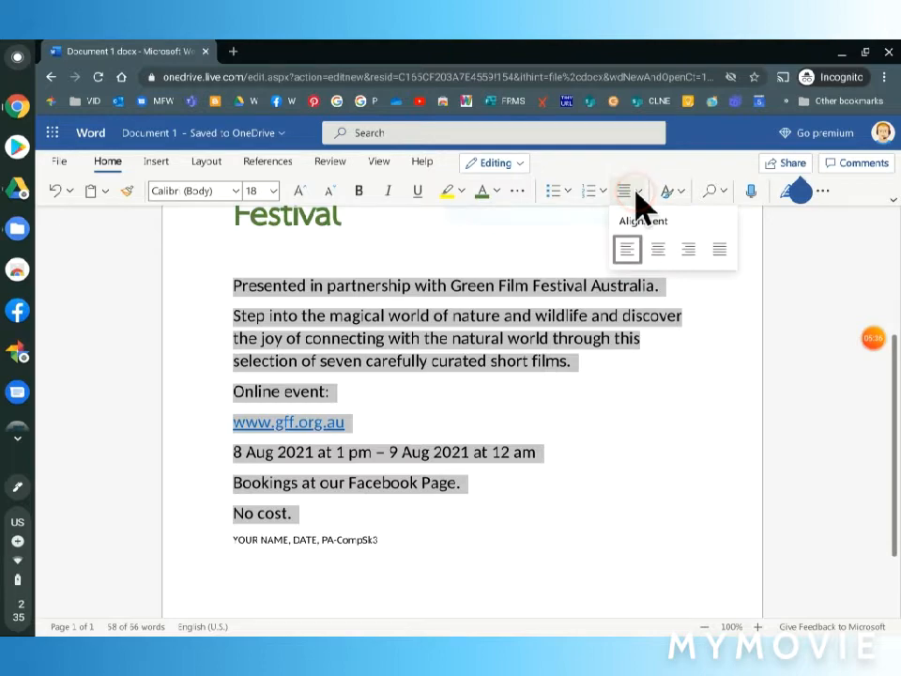
click(658, 250)
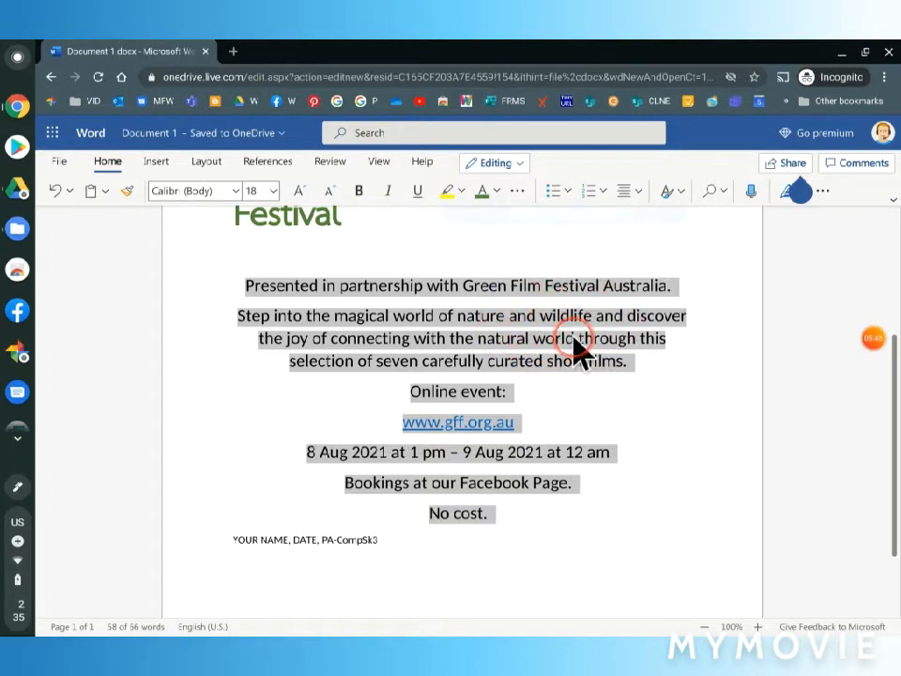
- Colour the centred body paragraphs, including the web link, in the same dark green as the title
click(498, 194)
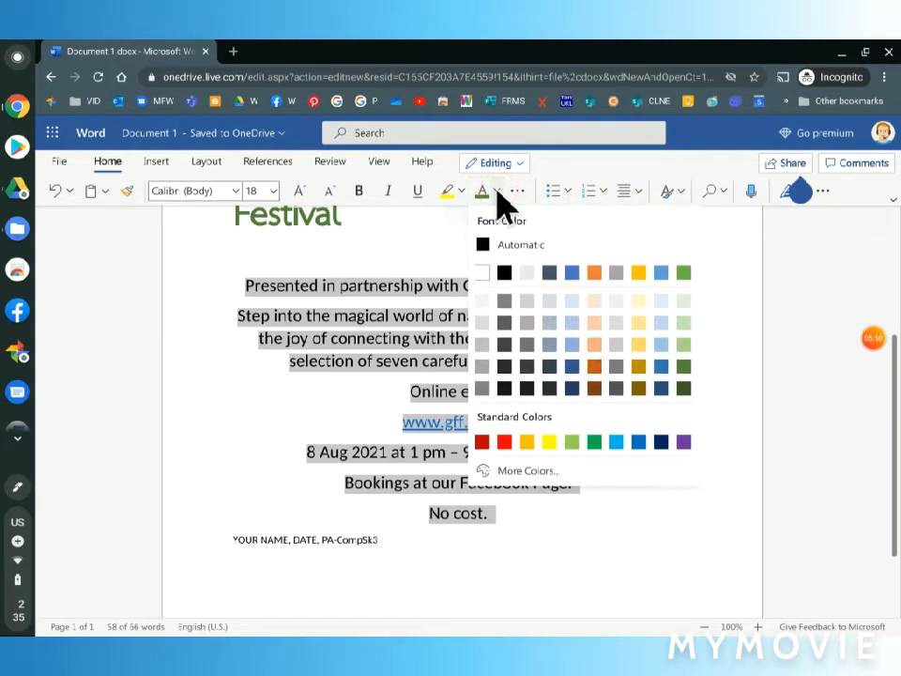
click(685, 368)
click(672, 398)
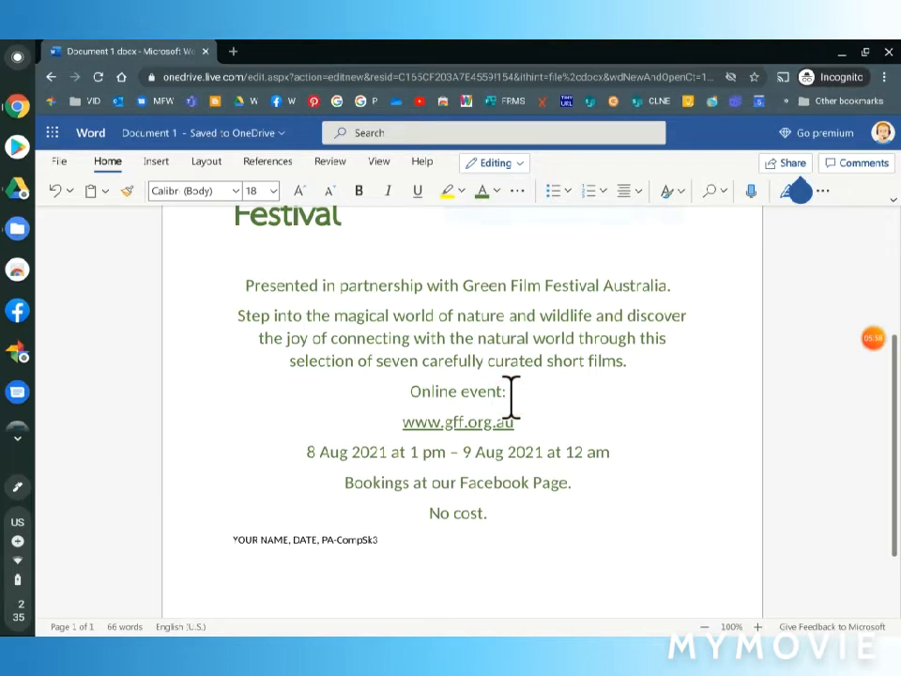
- Format the "Online event:" line at size 22 in bold black text
drag(512, 397, 381, 394)
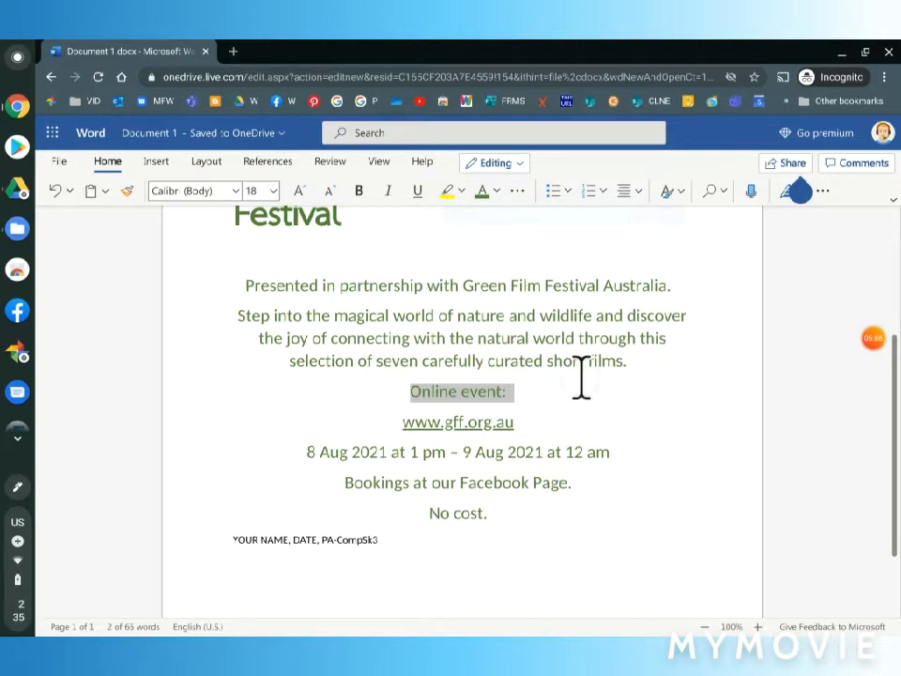
click(274, 191)
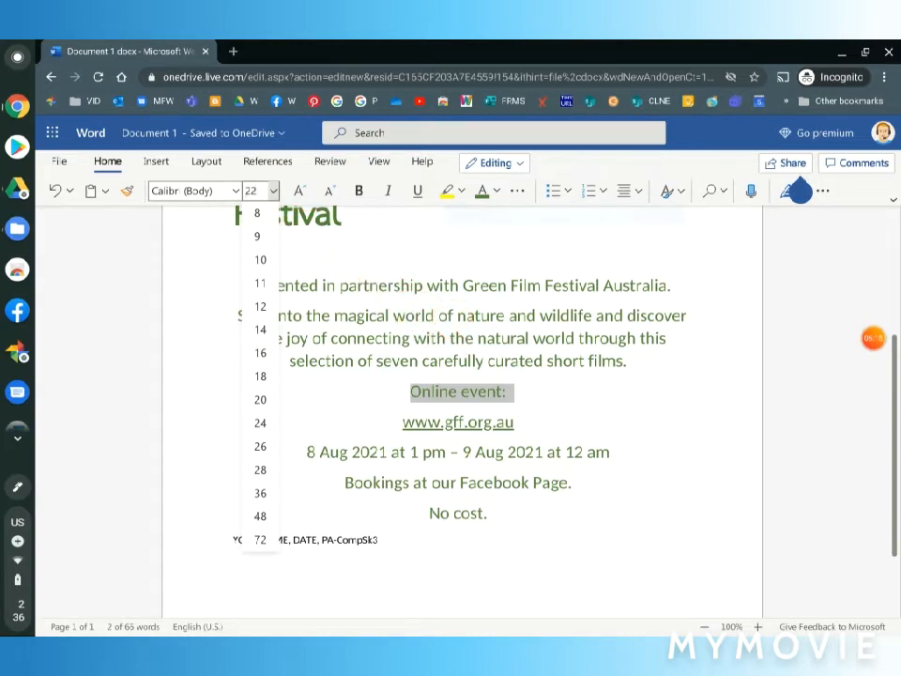
key(Return)
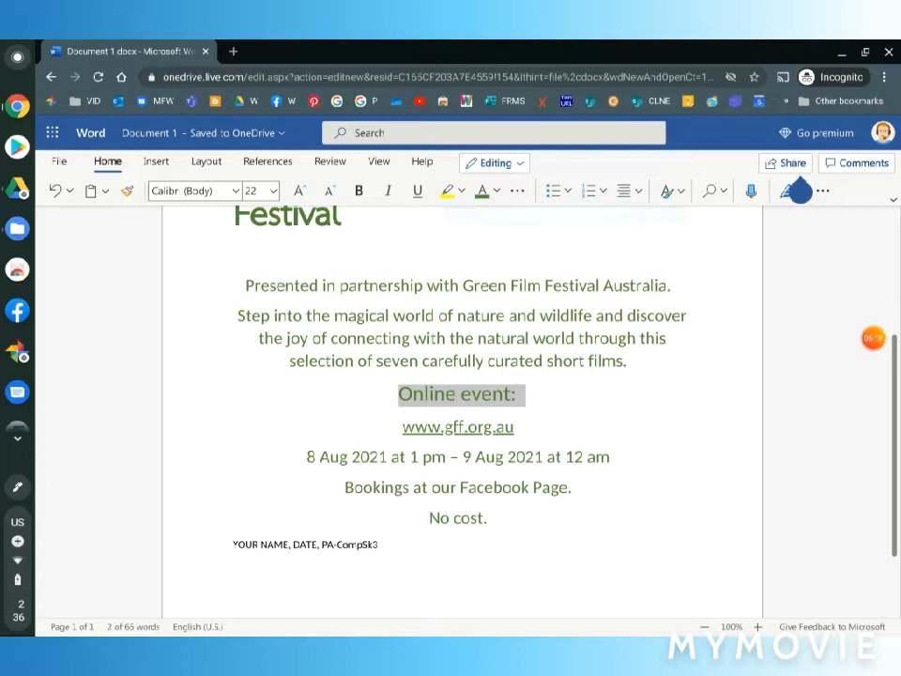
click(360, 192)
click(498, 192)
click(505, 273)
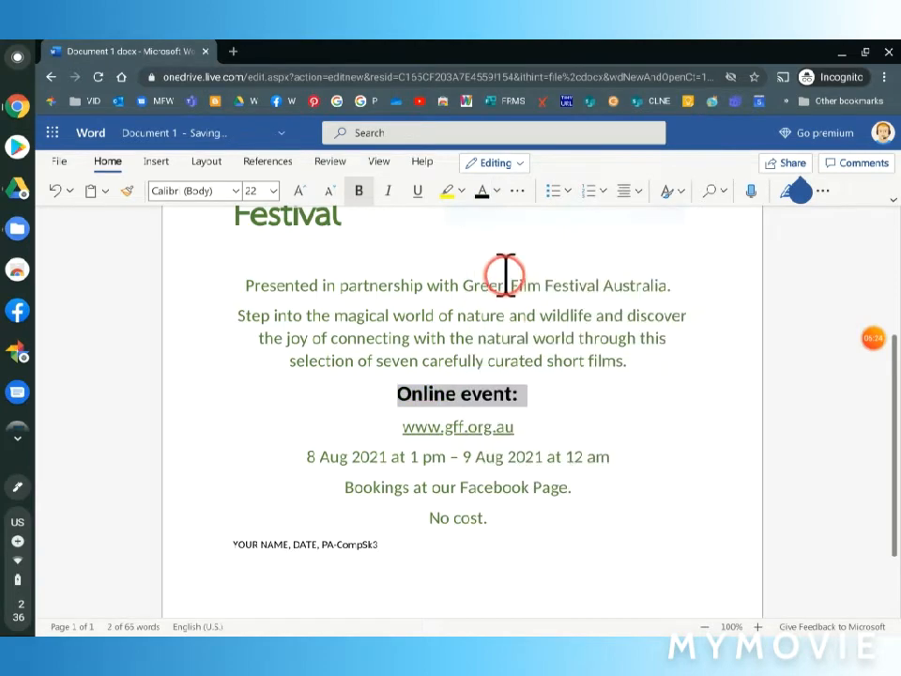
- Set the last line, "YOUR NAME, DATE, PA-CompSk3", to font size 18
click(370, 544)
drag(392, 547, 197, 554)
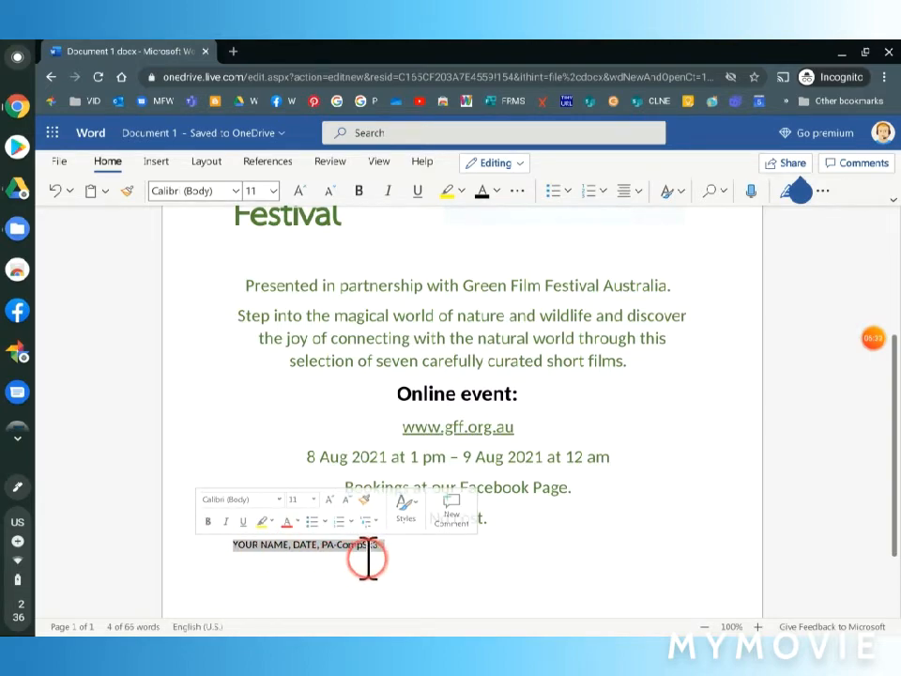
click(314, 500)
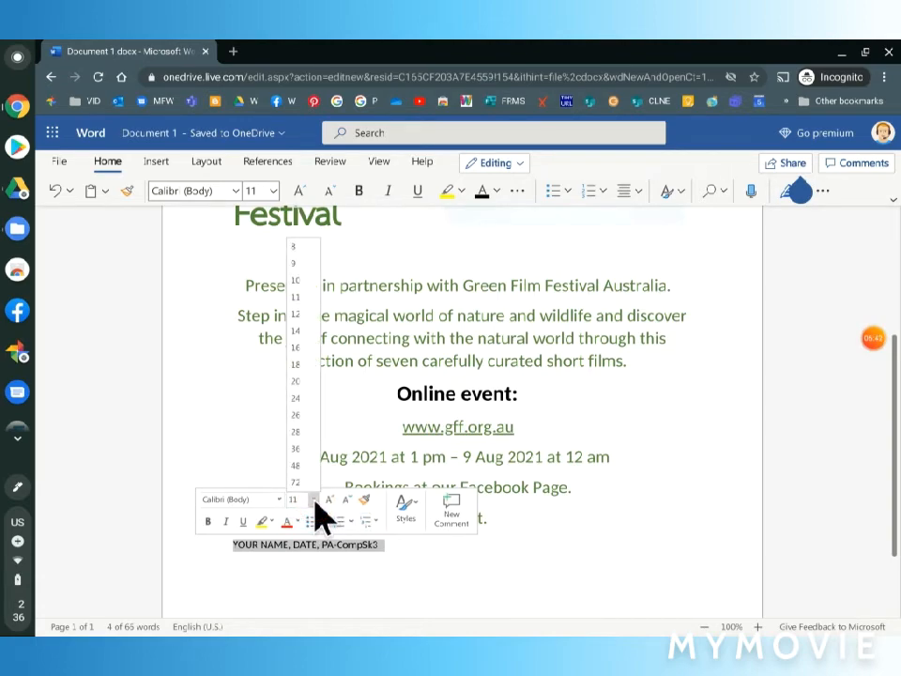
click(306, 363)
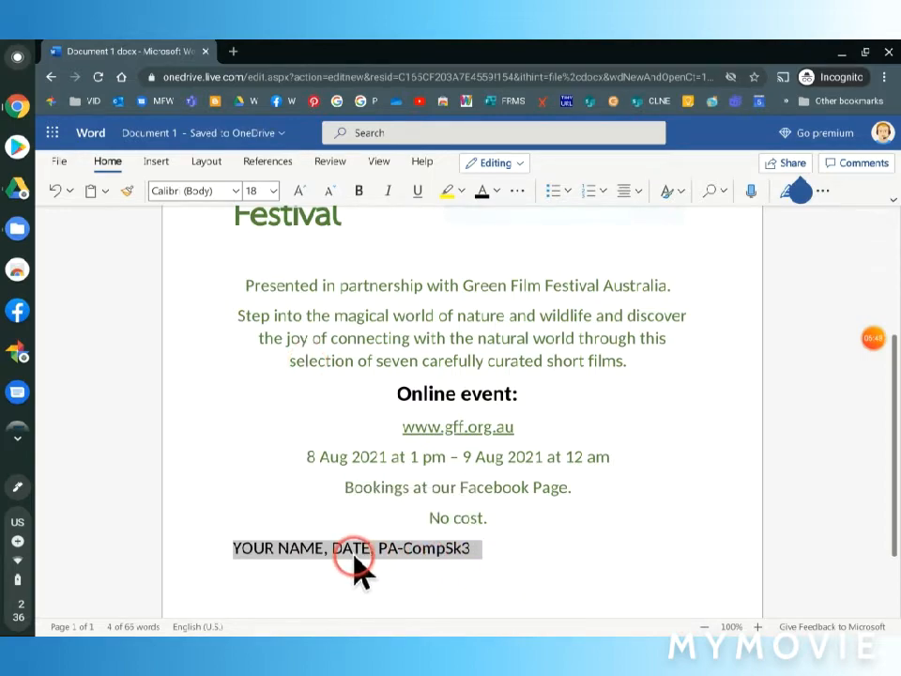
- Insert the signature picture canvas.png from the device's Downloads folder at the end of the "YOUR NAME, DATE, PA-CompSk3" line
click(485, 555)
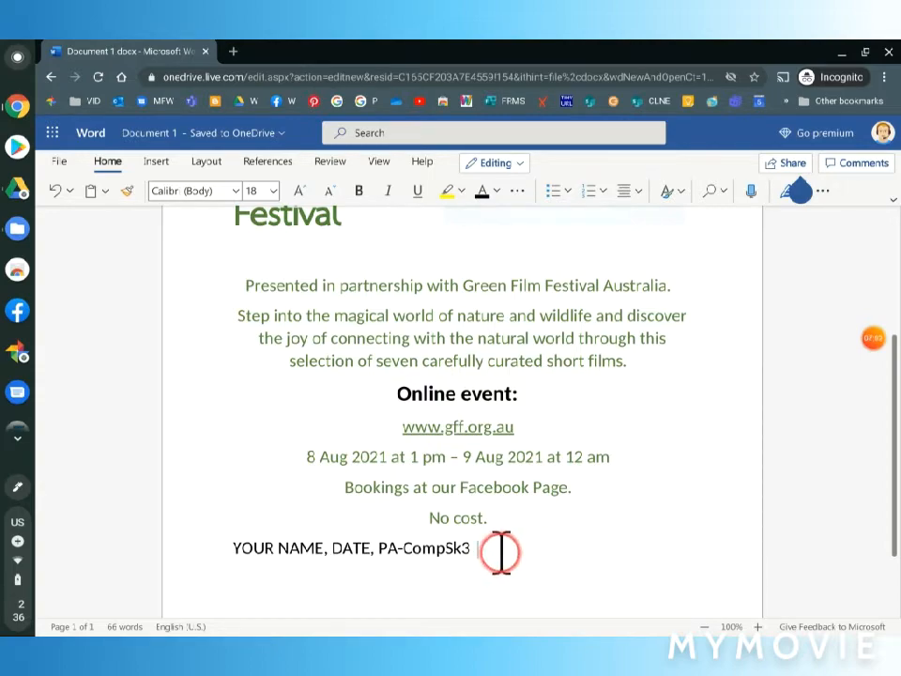
click(148, 167)
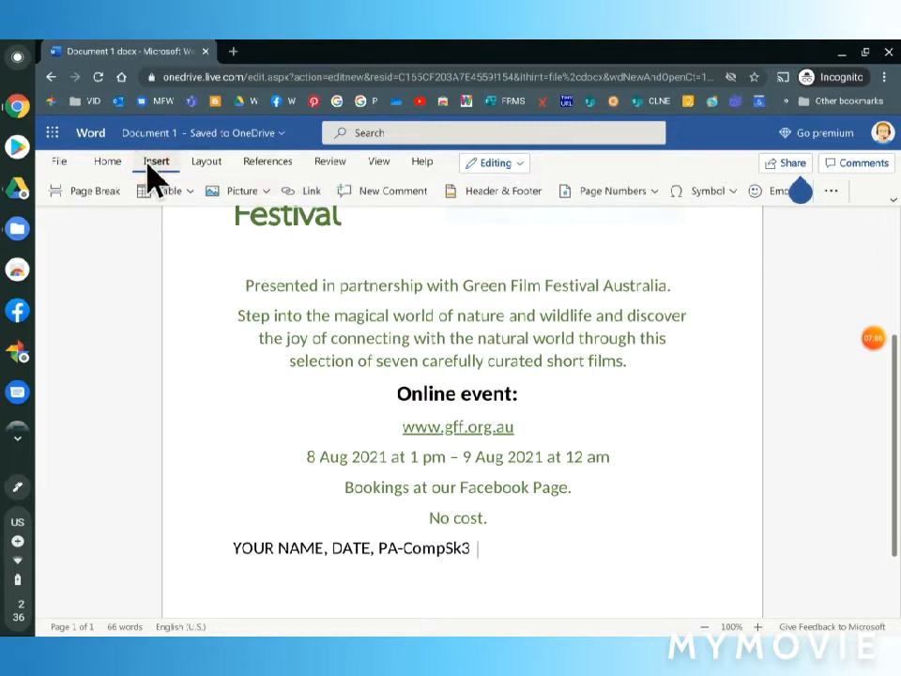
click(267, 191)
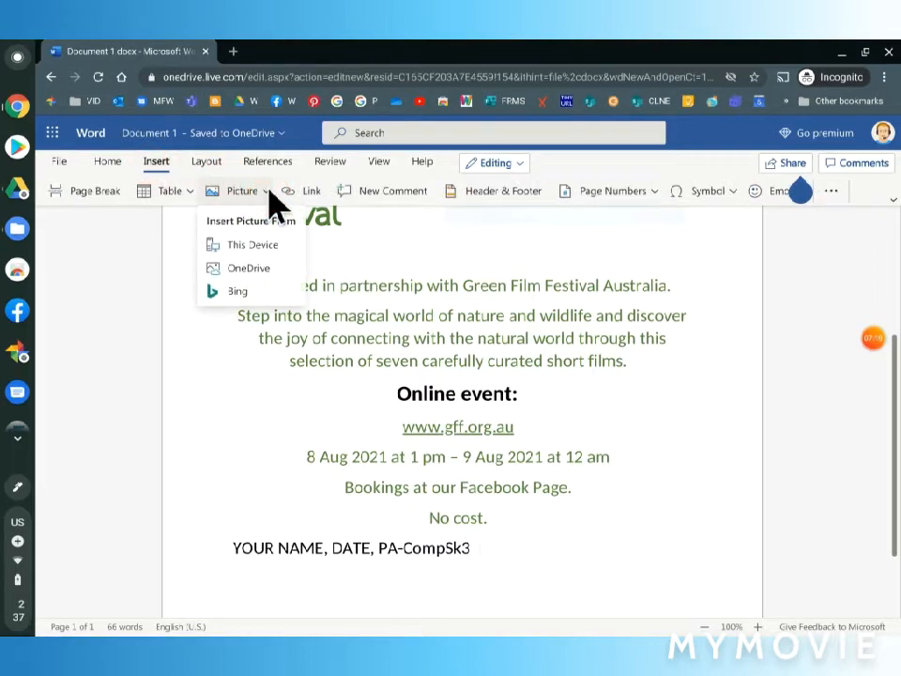
click(281, 246)
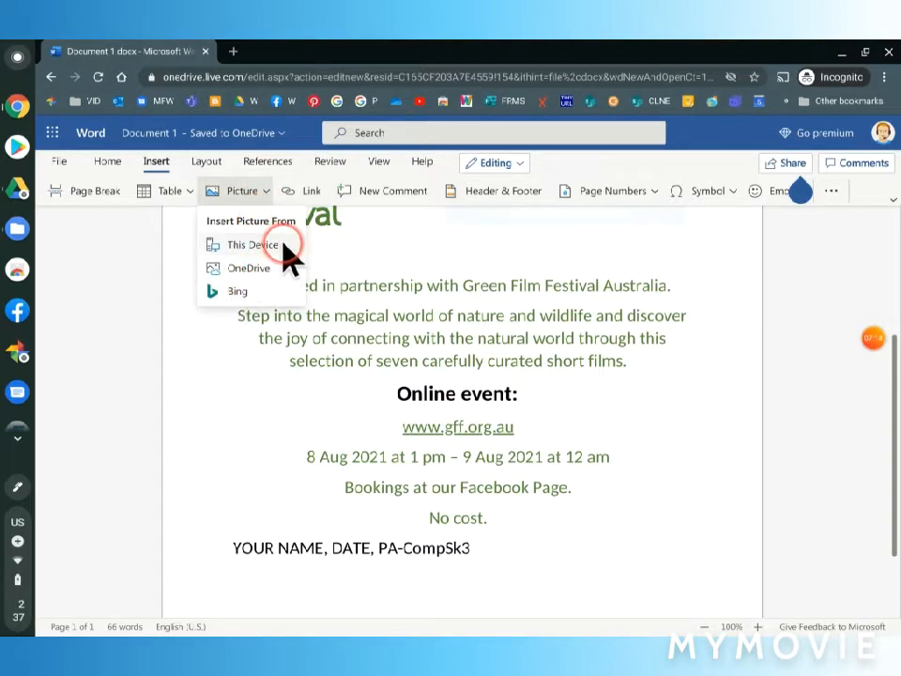
click(285, 247)
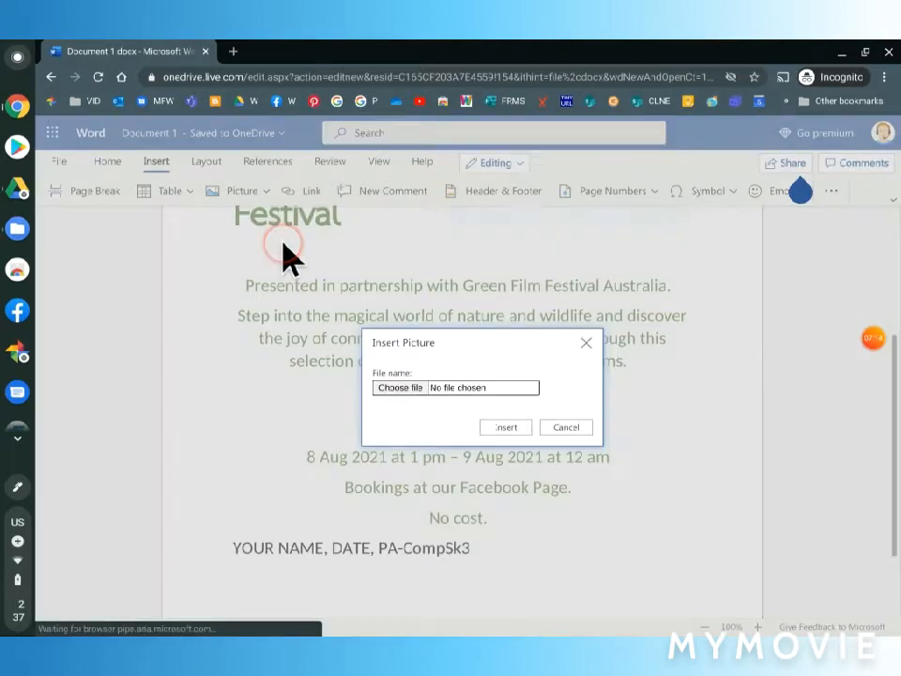
click(388, 385)
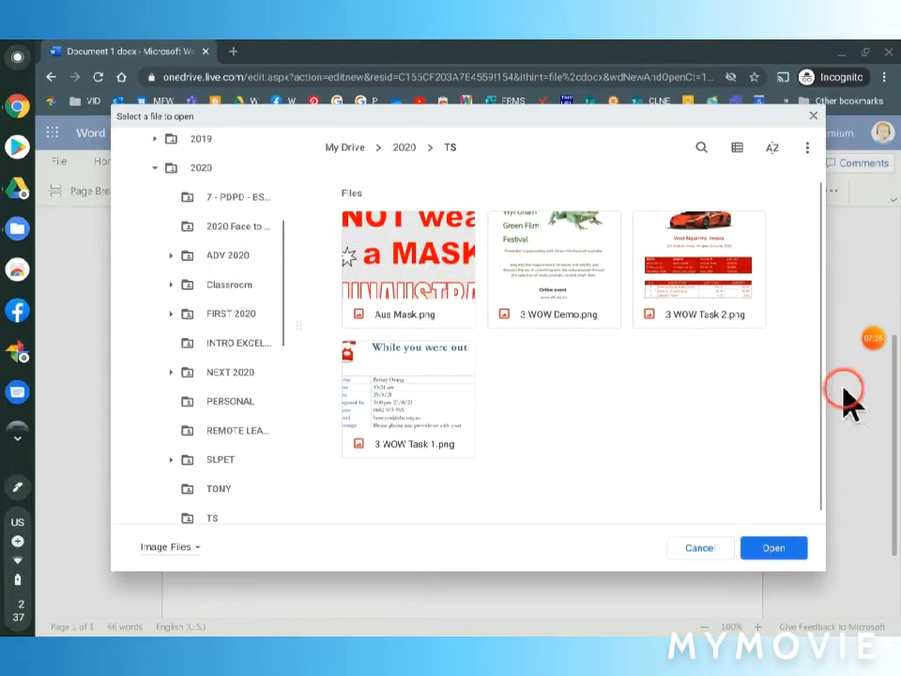
click(871, 339)
click(839, 340)
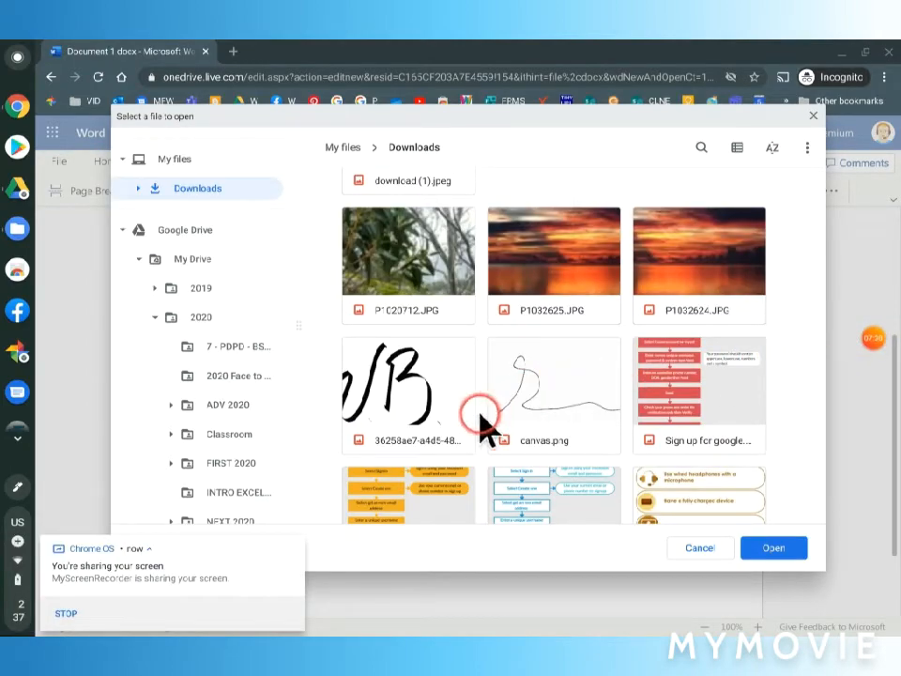
click(294, 548)
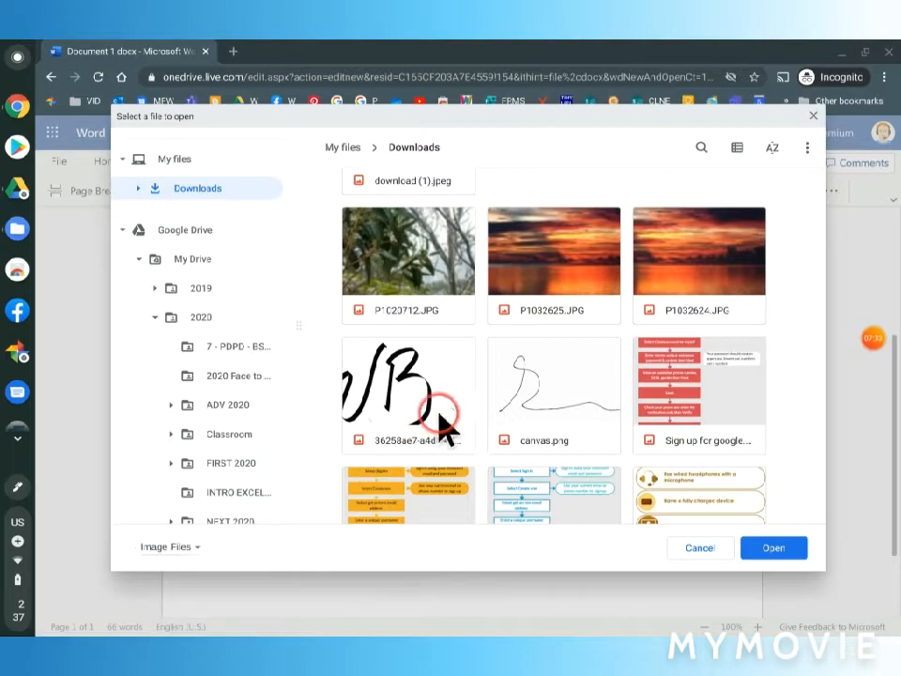
click(559, 403)
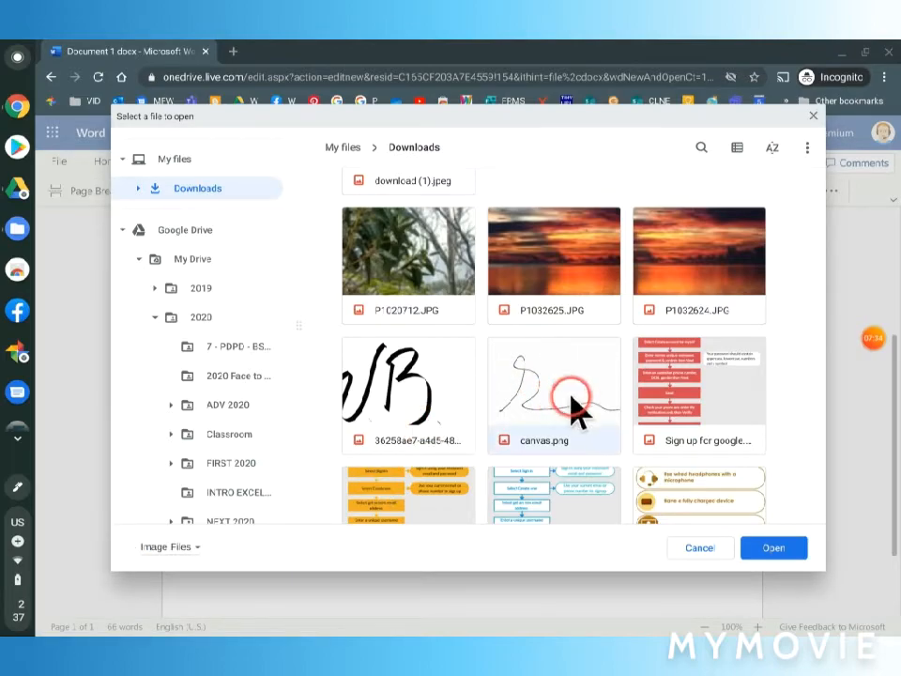
click(773, 550)
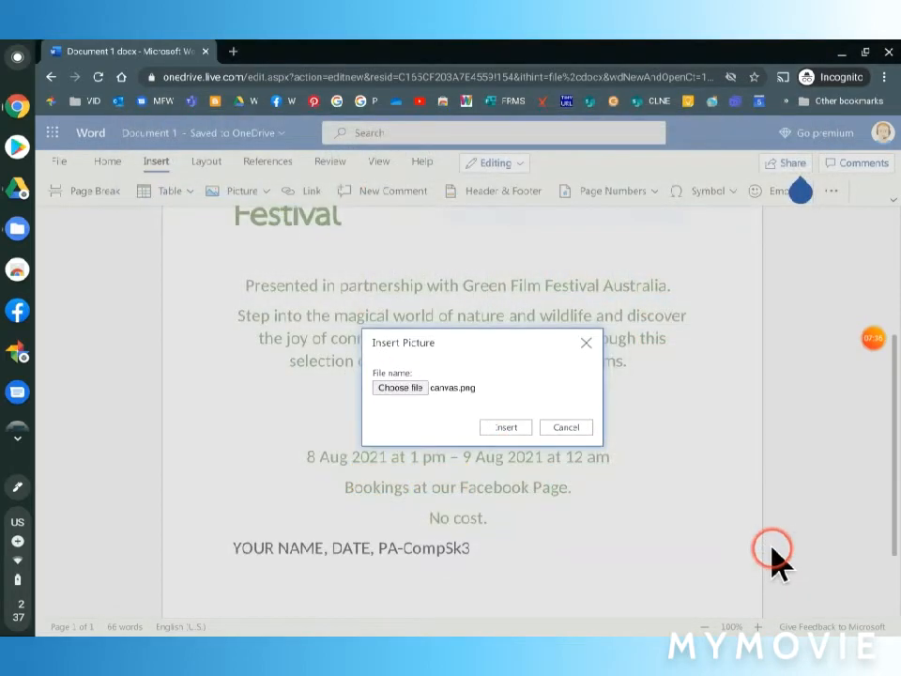
click(505, 429)
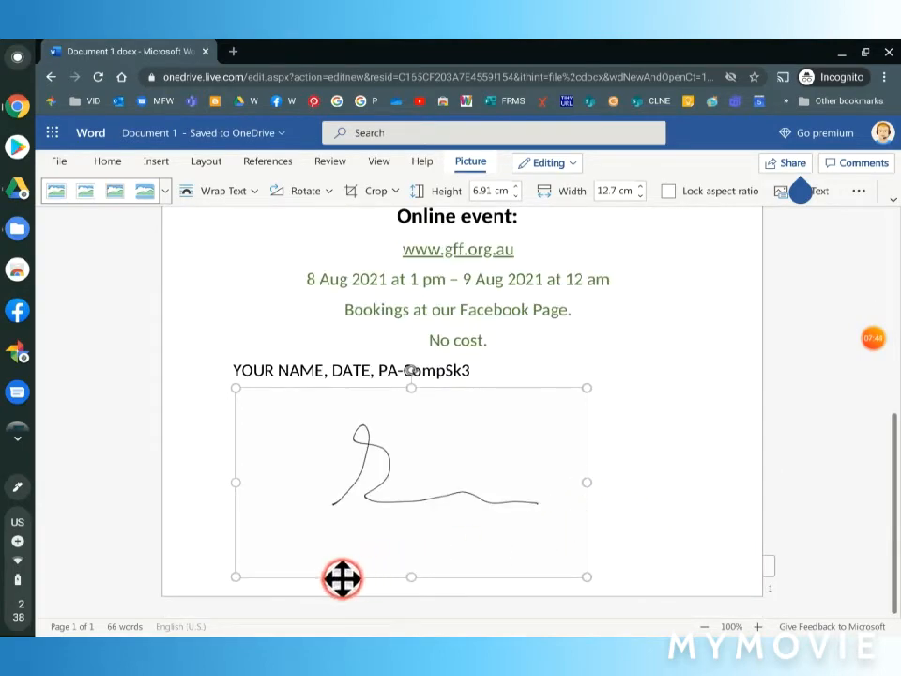
- Shrink the signature picture to about 3.36 cm wide and 1.83 cm high so it fits beside the last line, and deselect it
drag(234, 579, 494, 427)
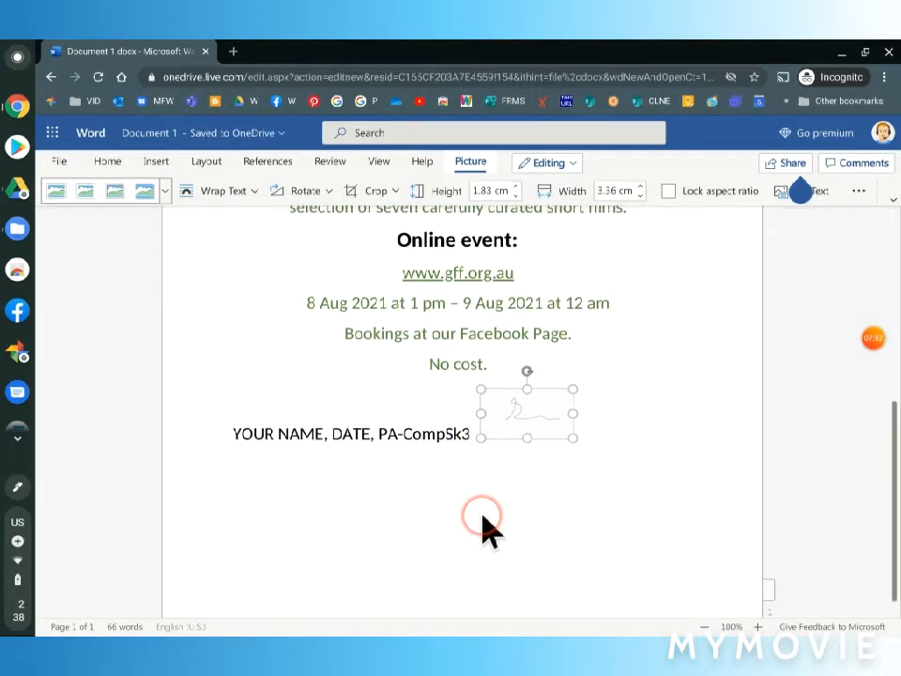
scroll(526, 516, up, 1)
click(644, 485)
- Review the whole flyer from the title and frog picture down to the signature line
scroll(648, 539, up, 2)
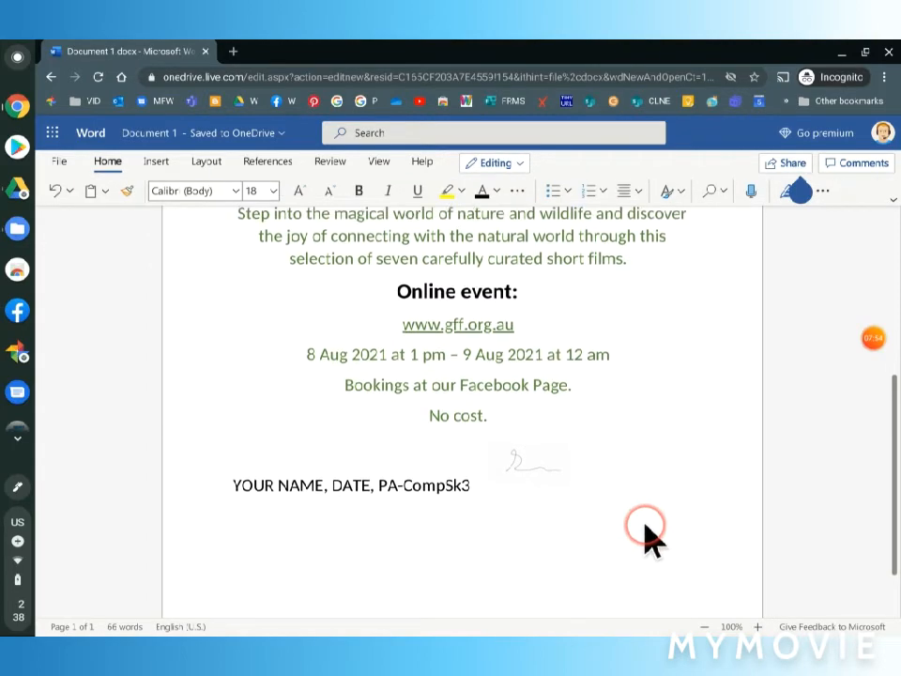
scroll(648, 538, up, 5)
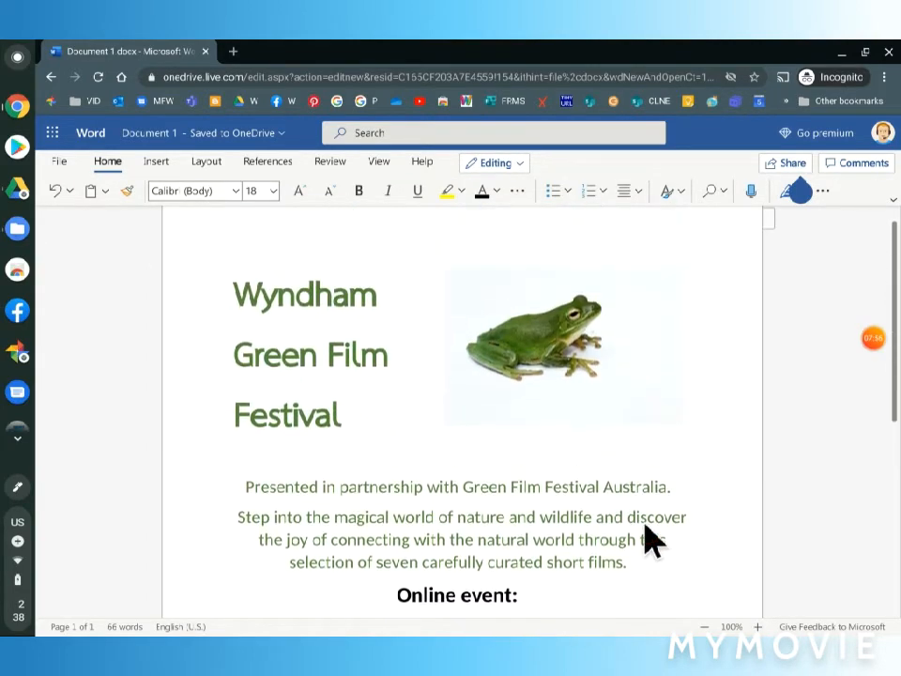
scroll(647, 539, down, 7)
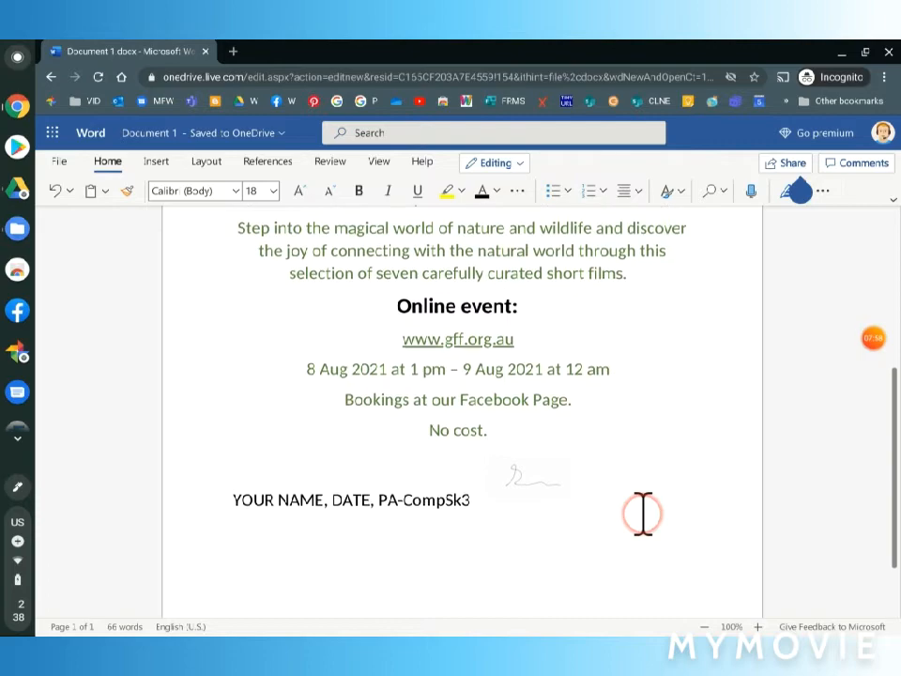
scroll(642, 515, up, 5)
scroll(642, 515, up, 1)
scroll(643, 514, down, 5)
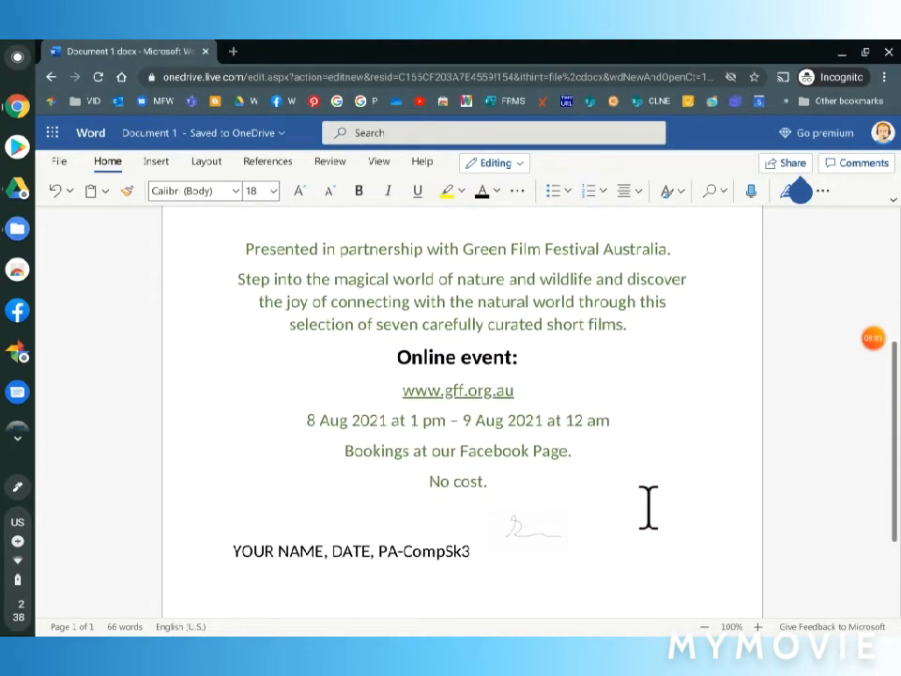
click(871, 342)
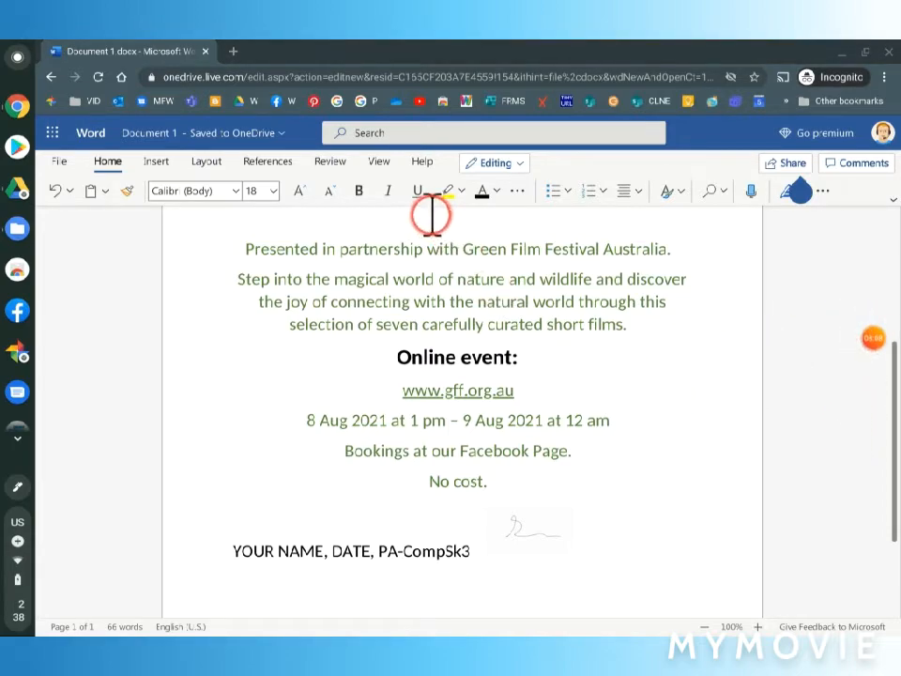
scroll(363, 366, up, 5)
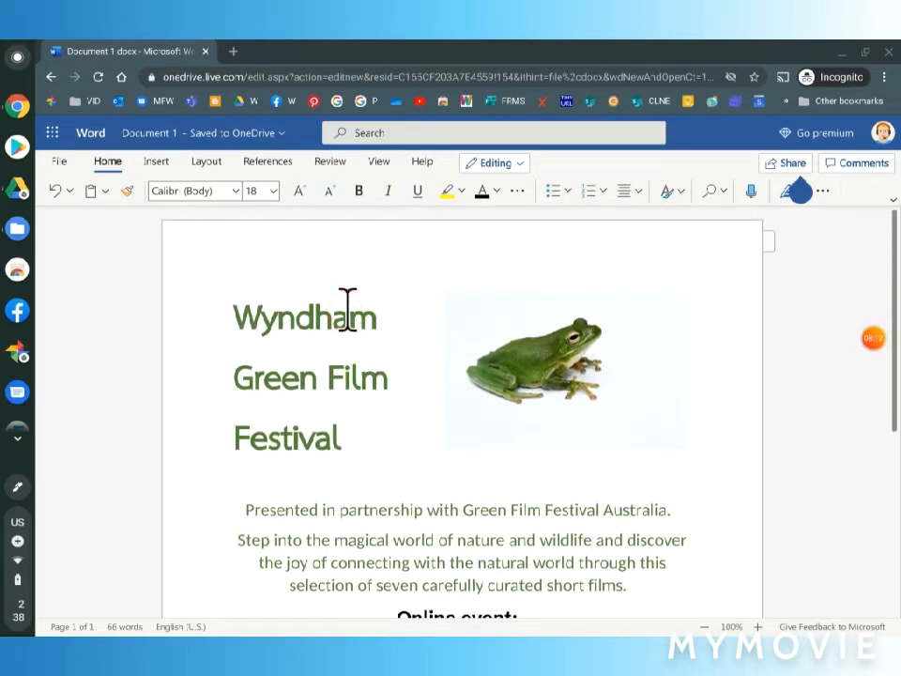
- Rename the document with the author's full name followed by "260720 Green Film Festival"
click(238, 144)
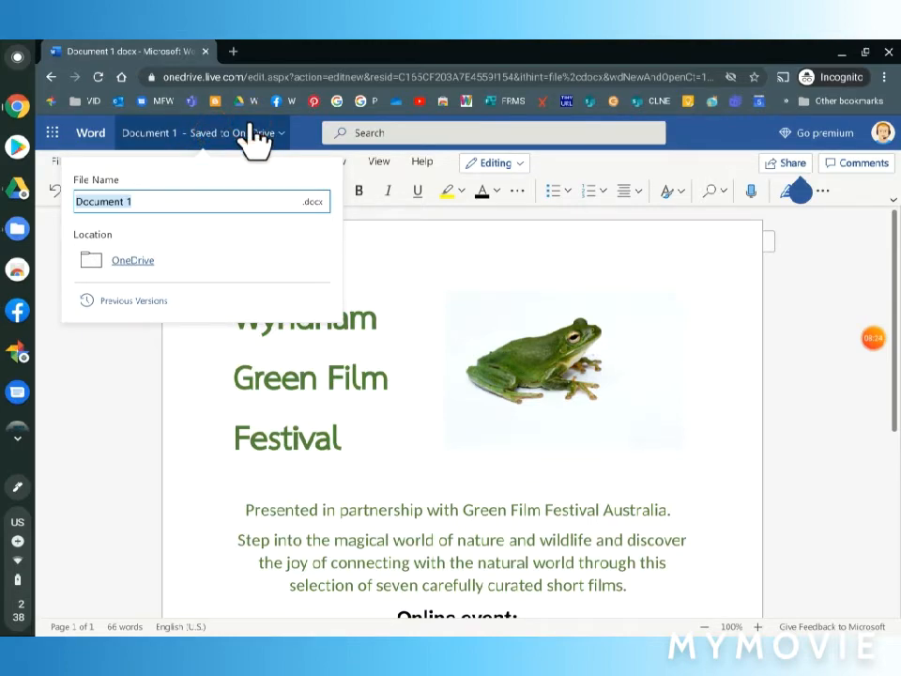
text(Wayne Burrell)
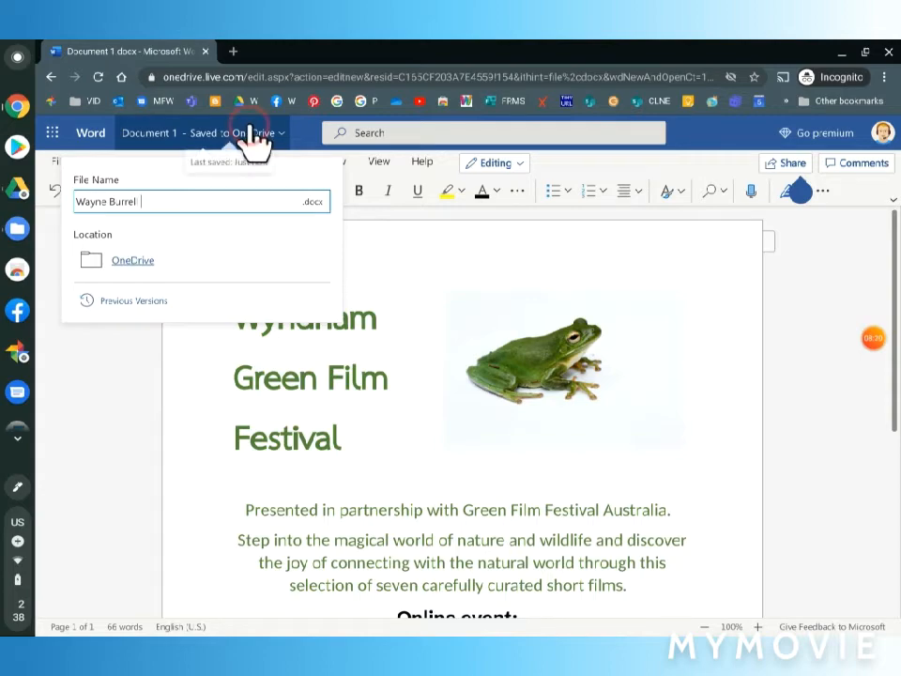
click(300, 211)
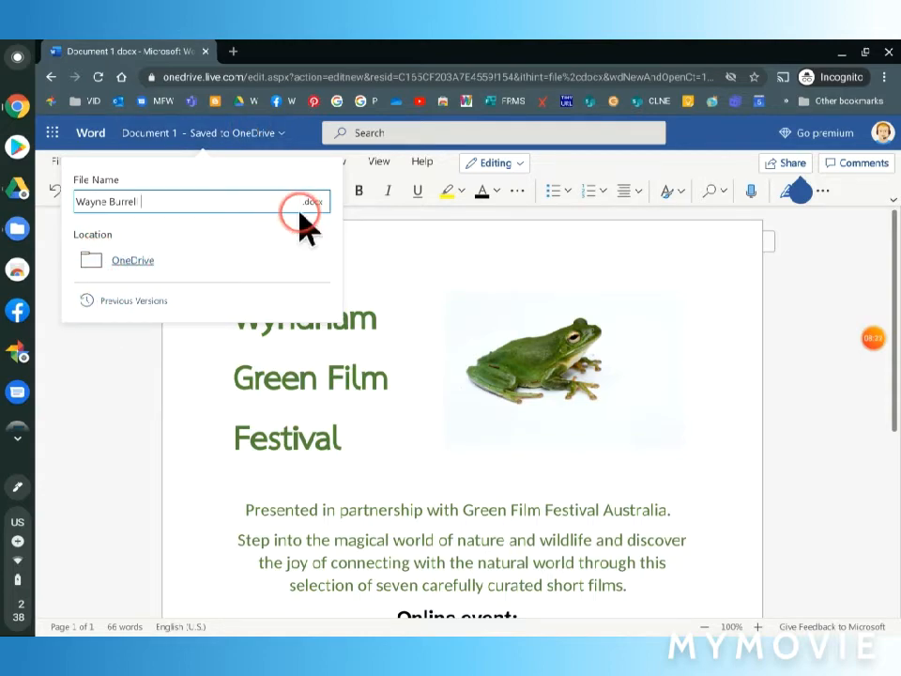
text(26/7/20)
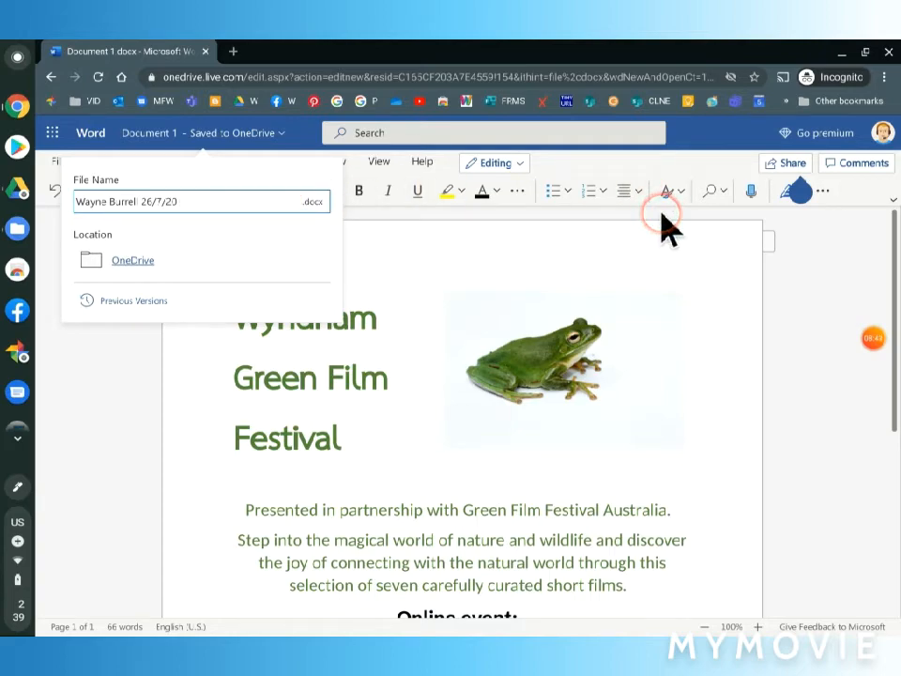
click(872, 340)
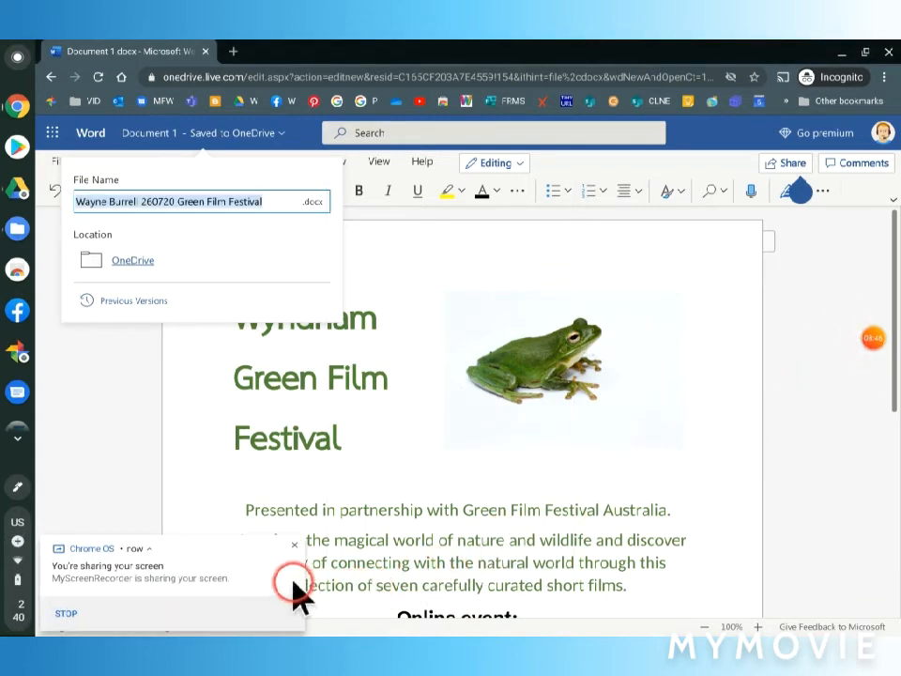
click(294, 546)
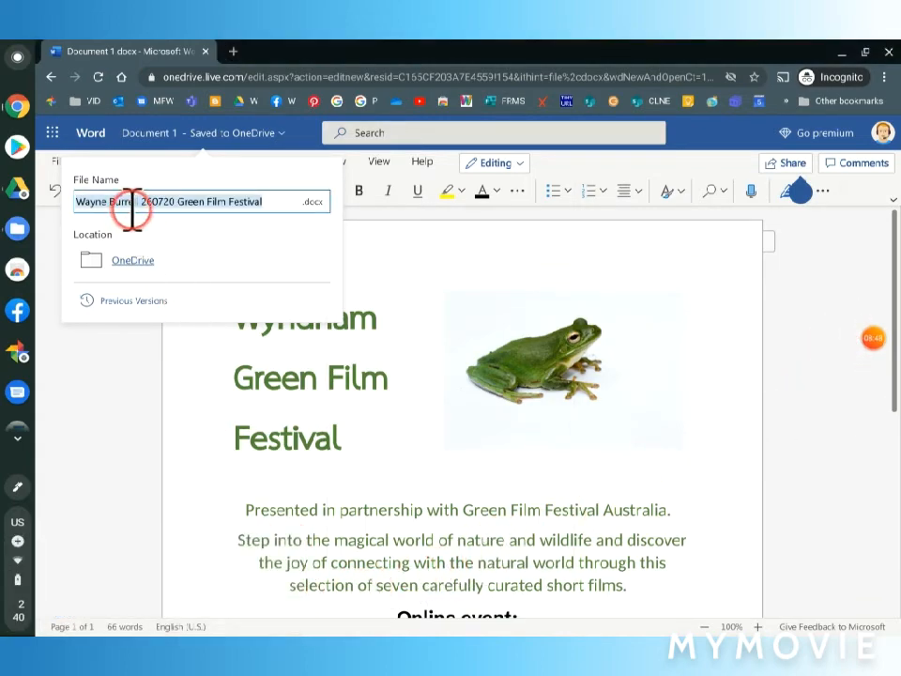
click(264, 201)
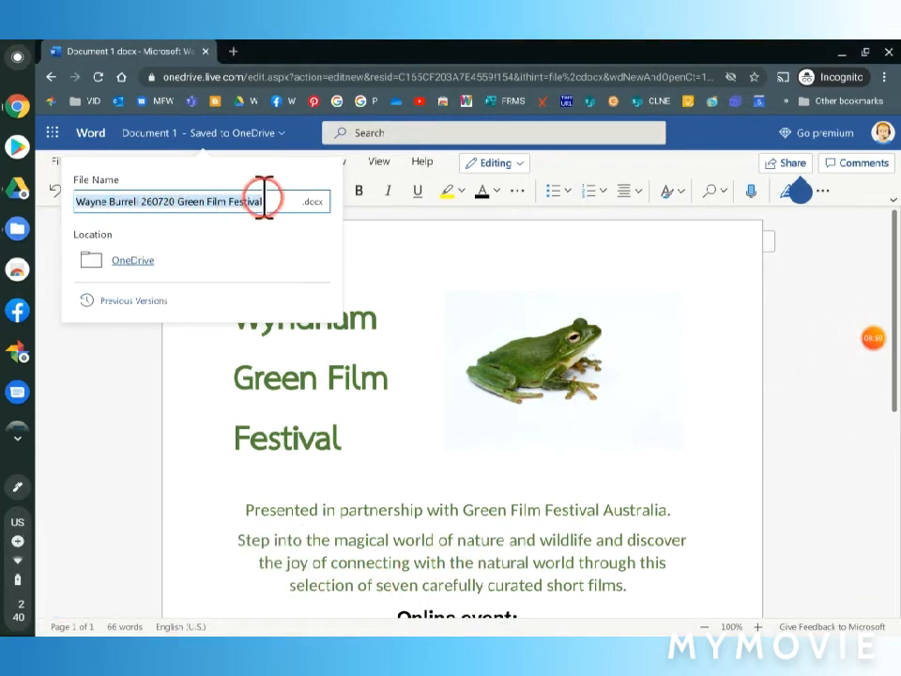
click(270, 201)
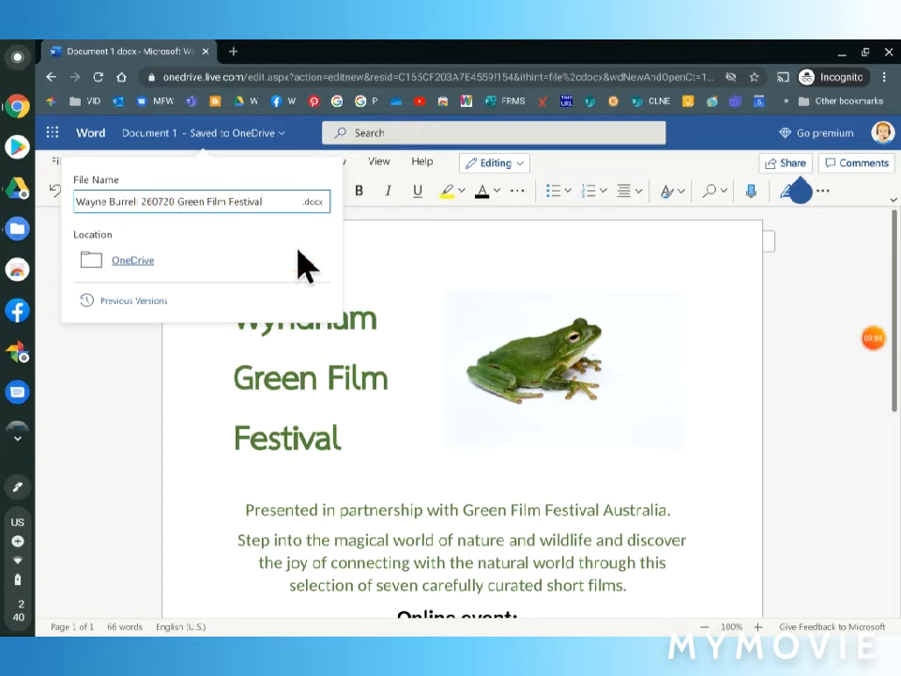
click(271, 203)
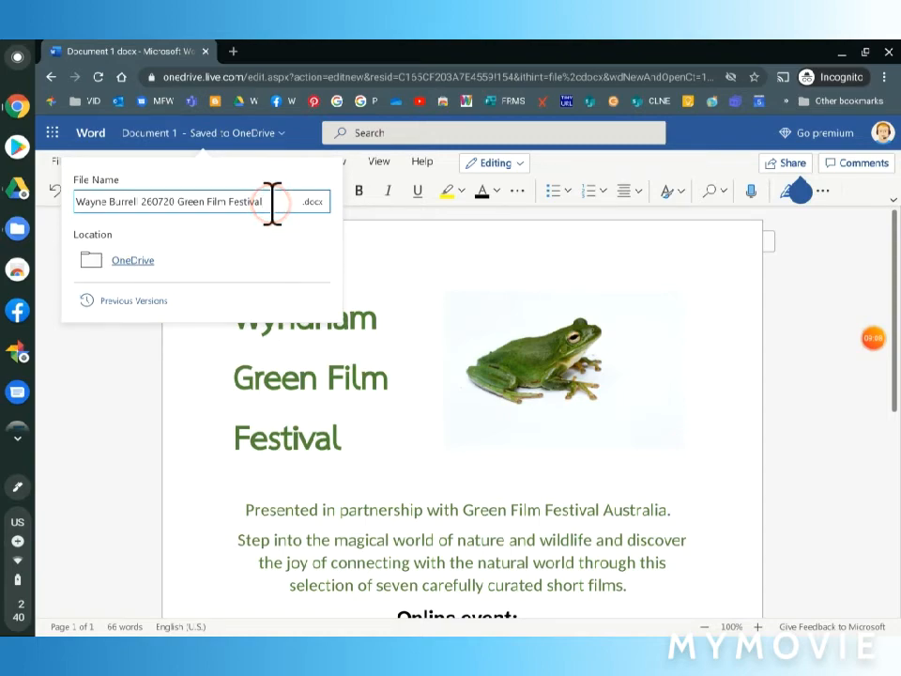
click(499, 243)
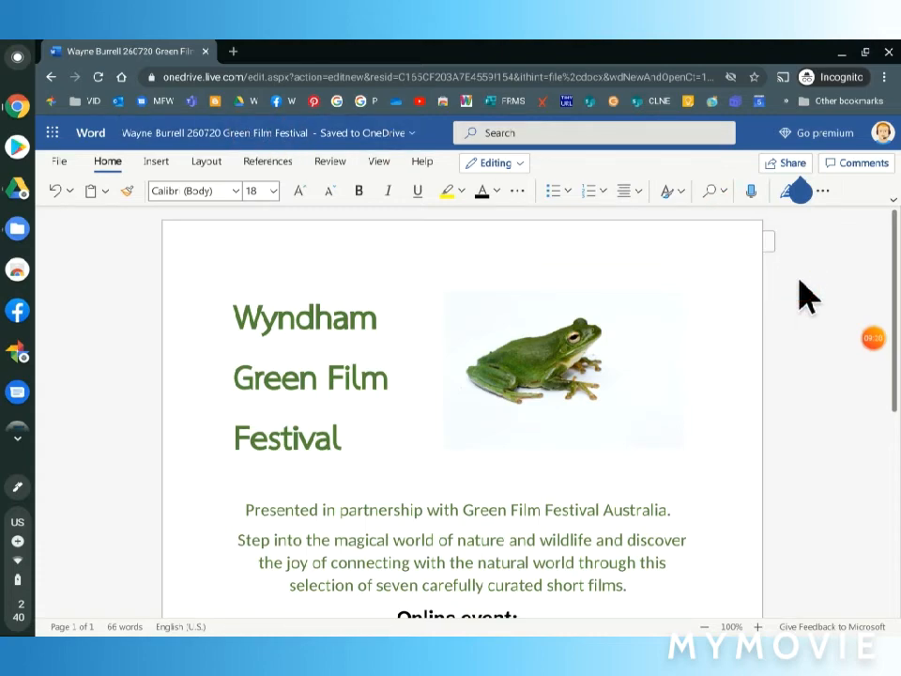
- Open the sharing dialog for the flyer document
click(792, 164)
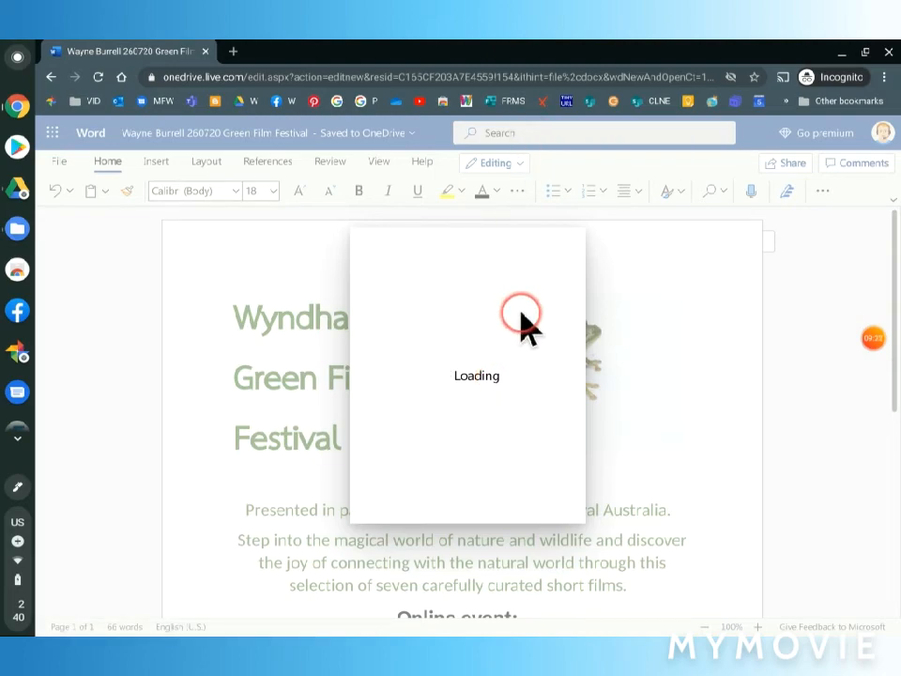
click(869, 343)
click(837, 336)
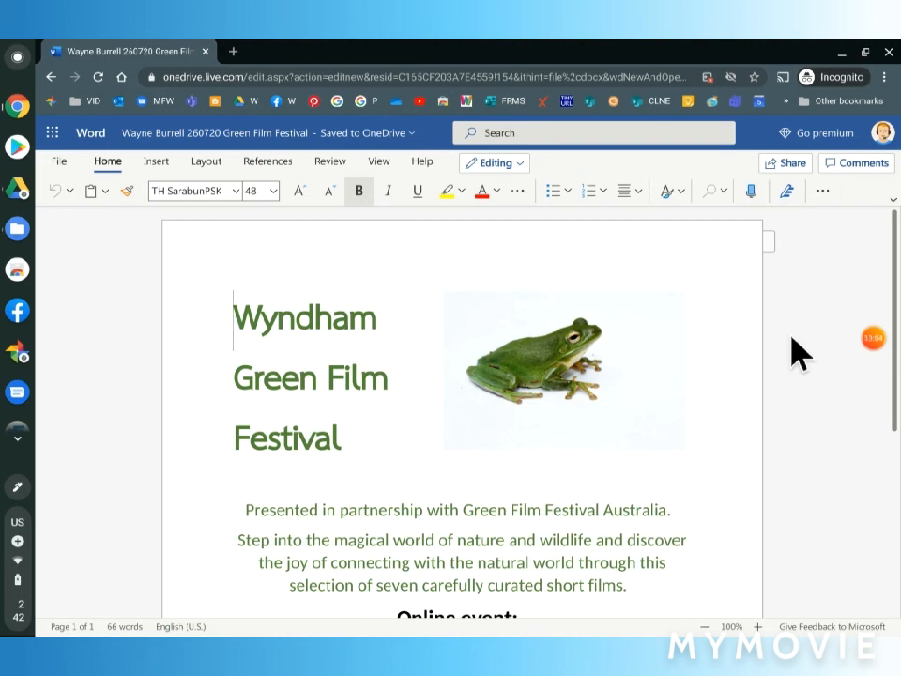
click(876, 340)
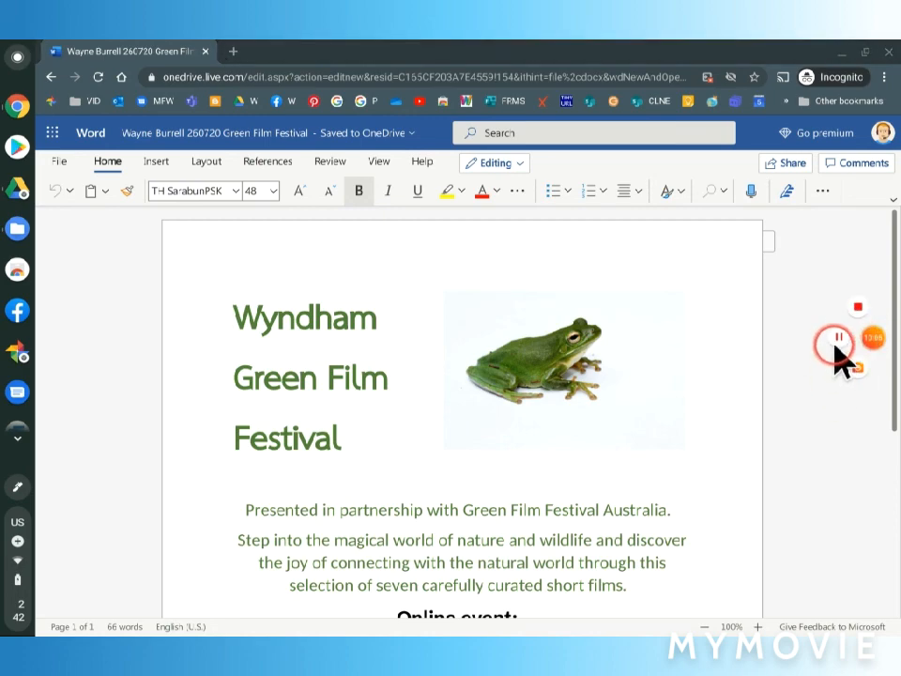